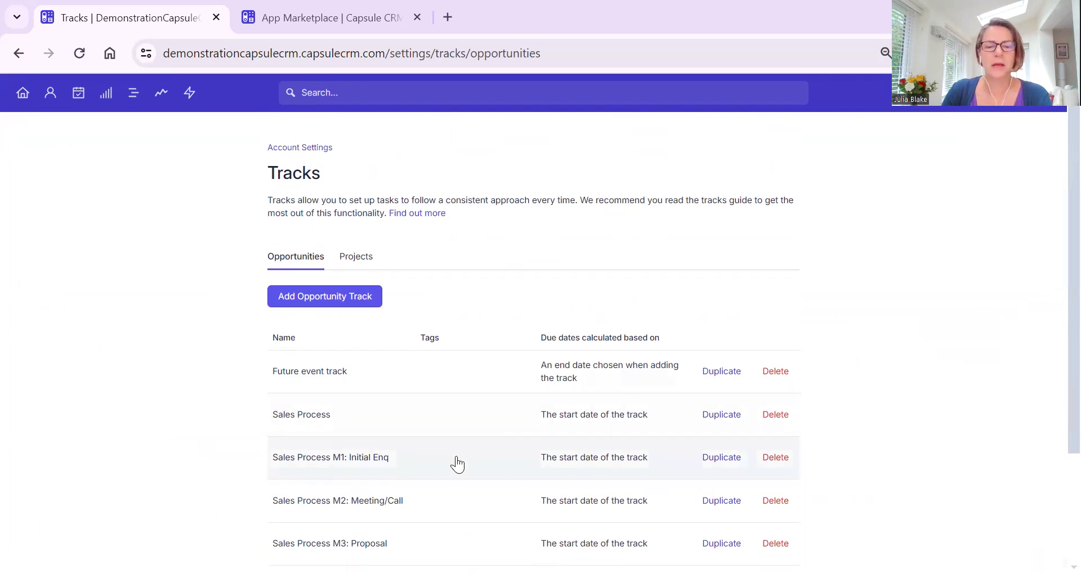
Start a new opportunity track named "Initial Enq" with task due dates based on the start date of the track
scroll(394, 428, "down", 2)
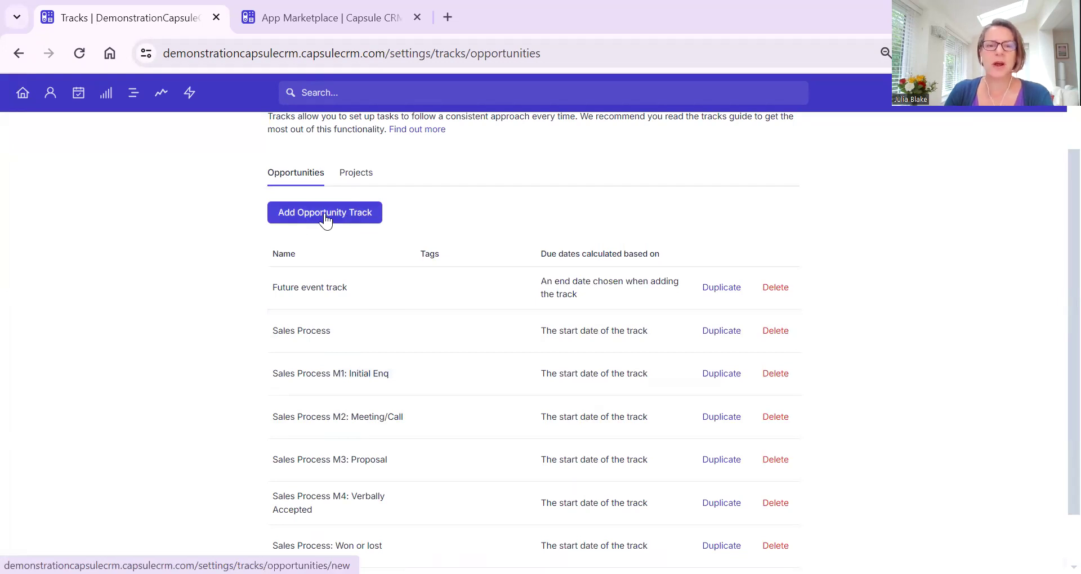
left_click(347, 222)
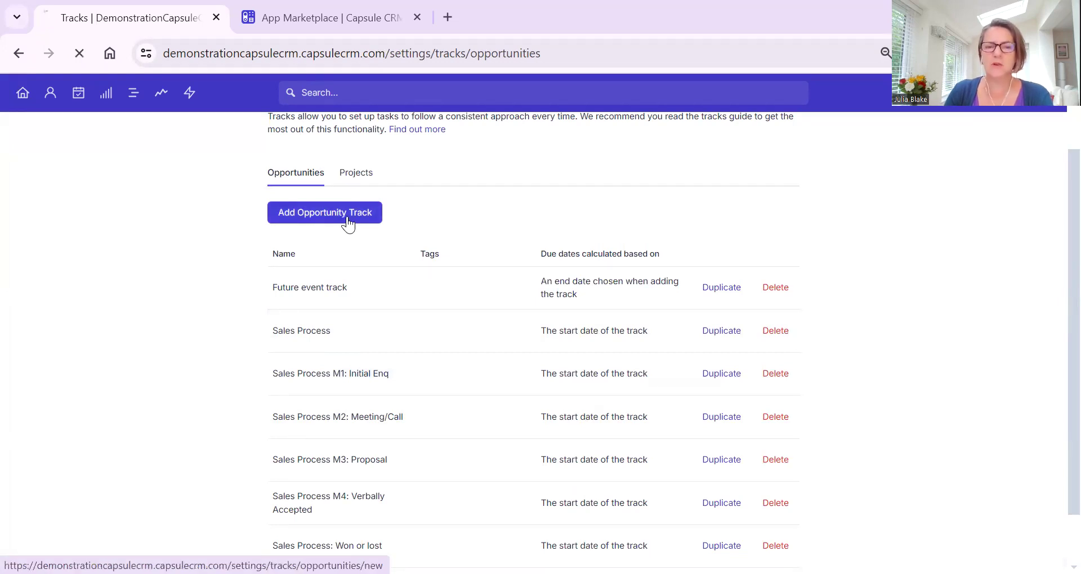
left_click(357, 224)
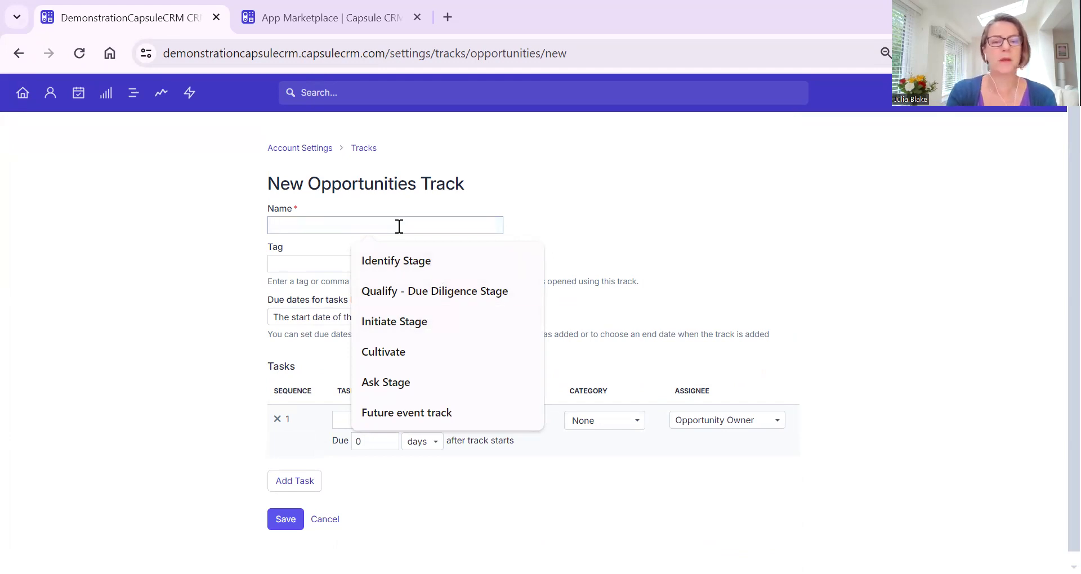
type("Initial Enq")
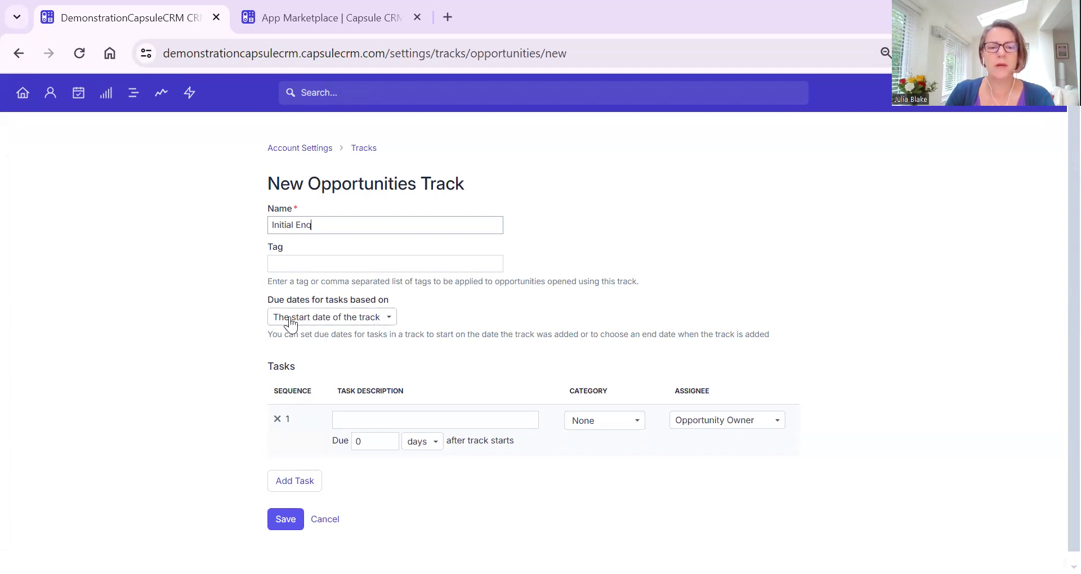
left_click(332, 318)
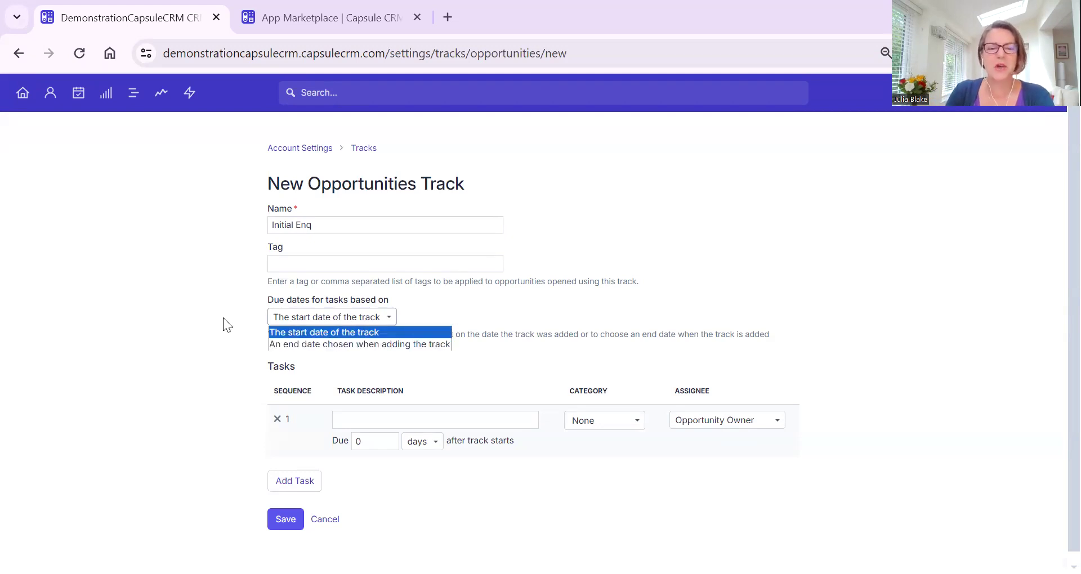
left_click(384, 331)
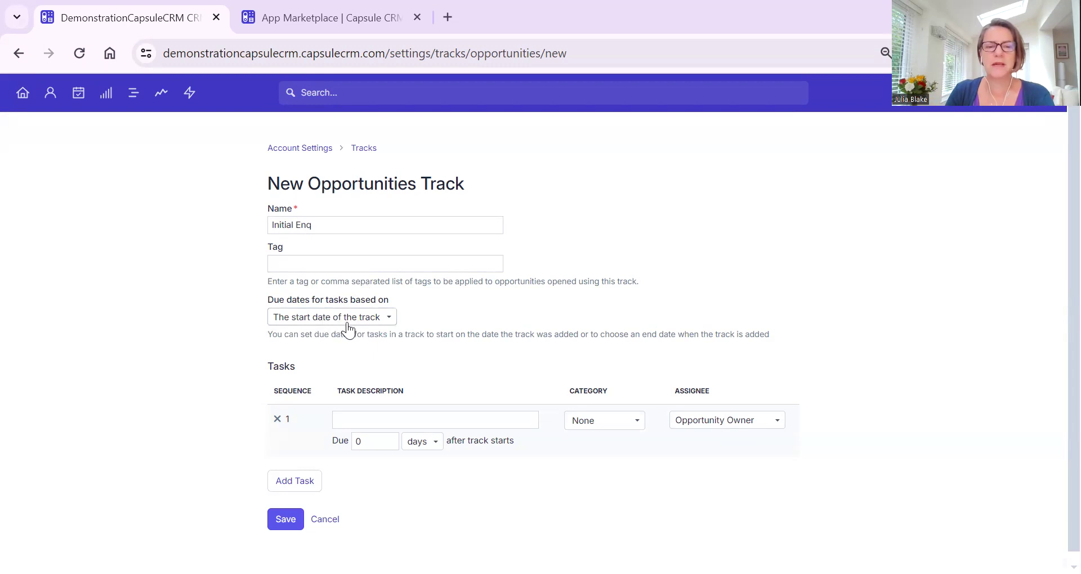
Describe the first task as "Initial Enq received, reply and set up Discovery Call"
left_click(386, 419)
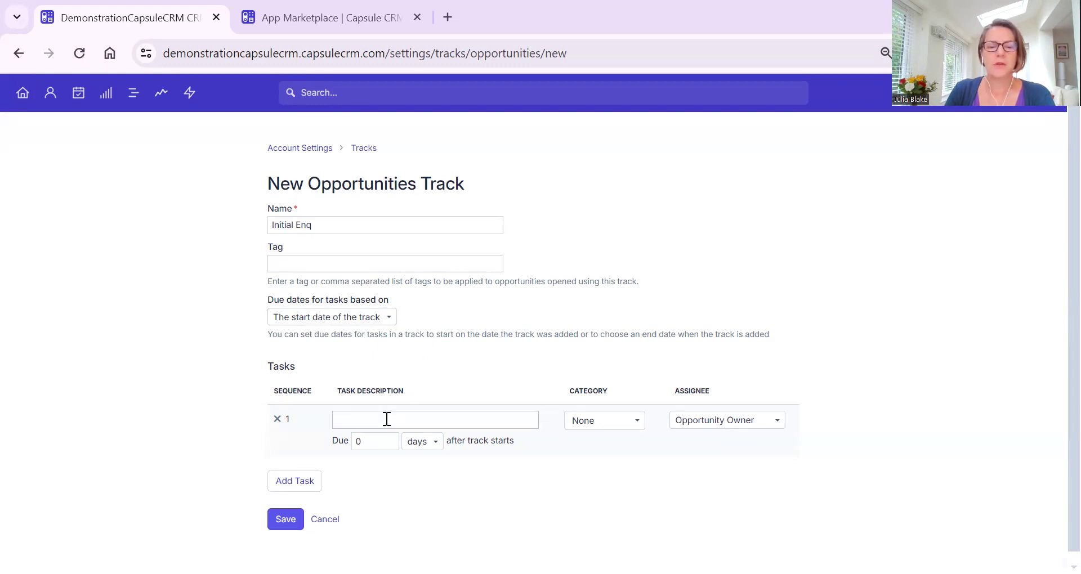
left_click(431, 419)
type("Initial Enq received, re")
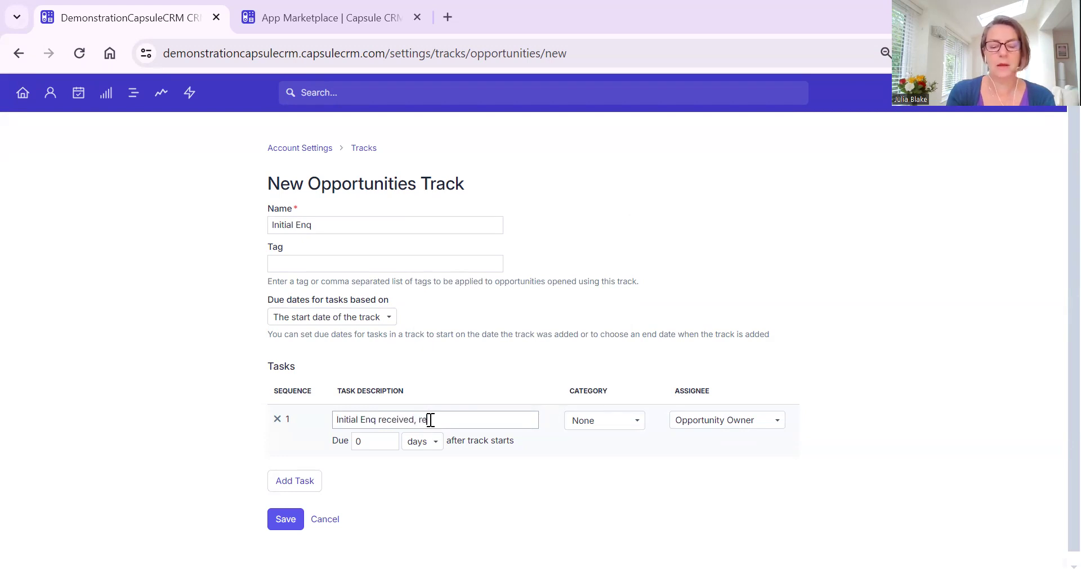
type("ply and s")
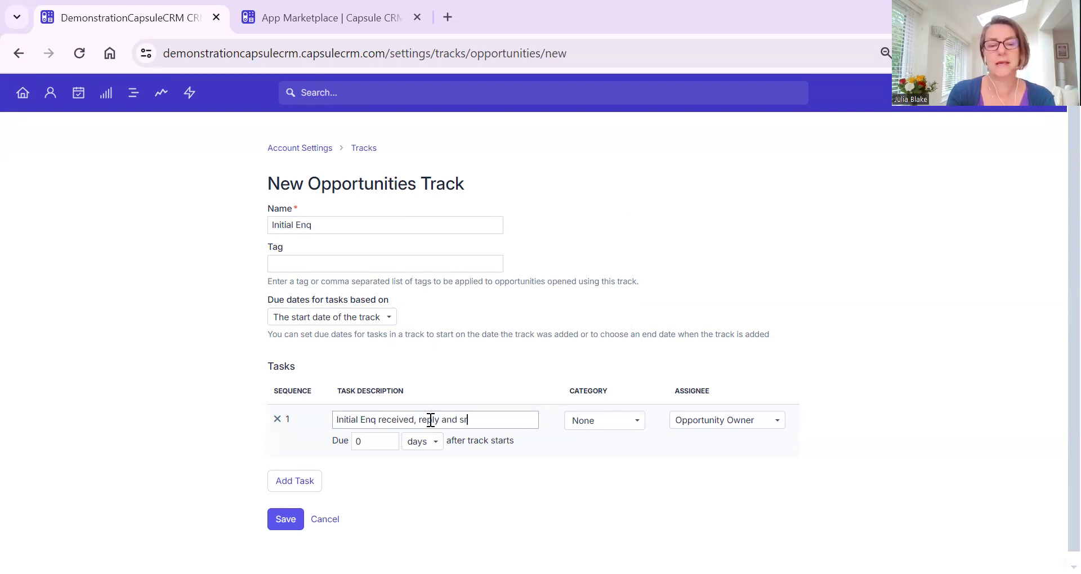
type("et up Disc")
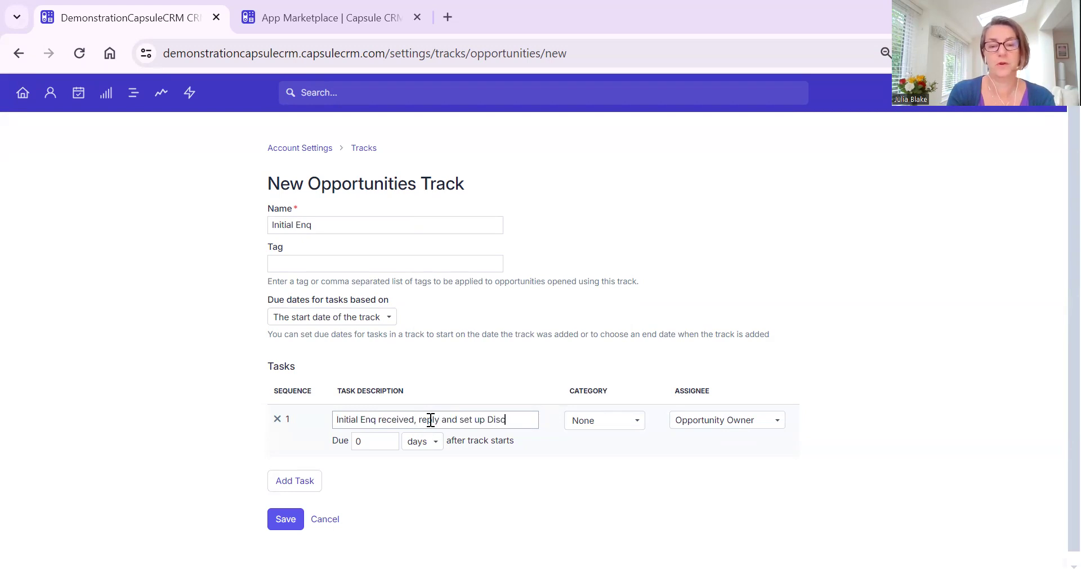
type("overy Call")
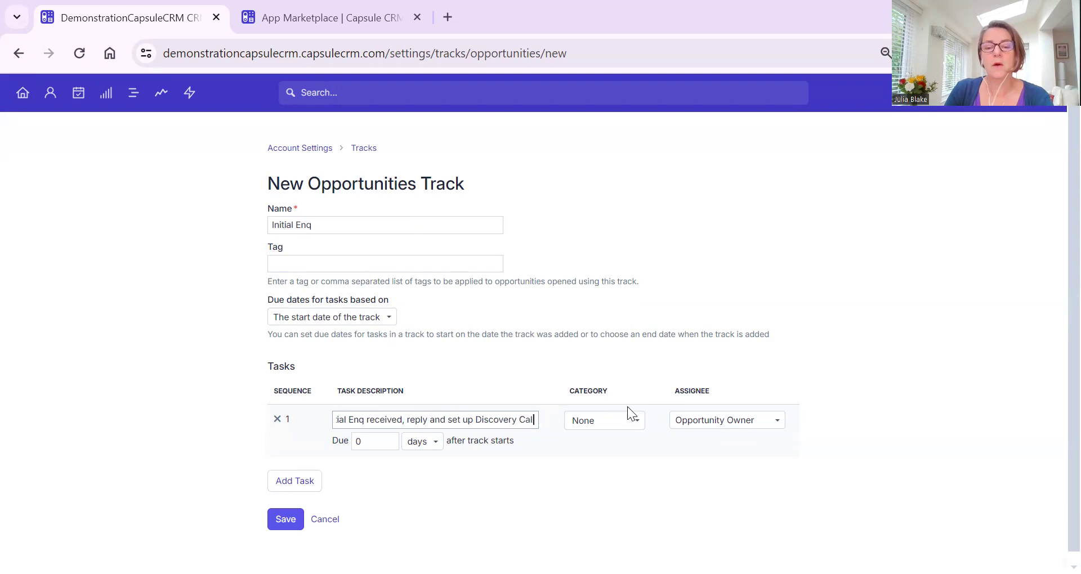
Put the first task in the Contact Nurture category and keep Opportunity Owner as its assignee
left_click(614, 427)
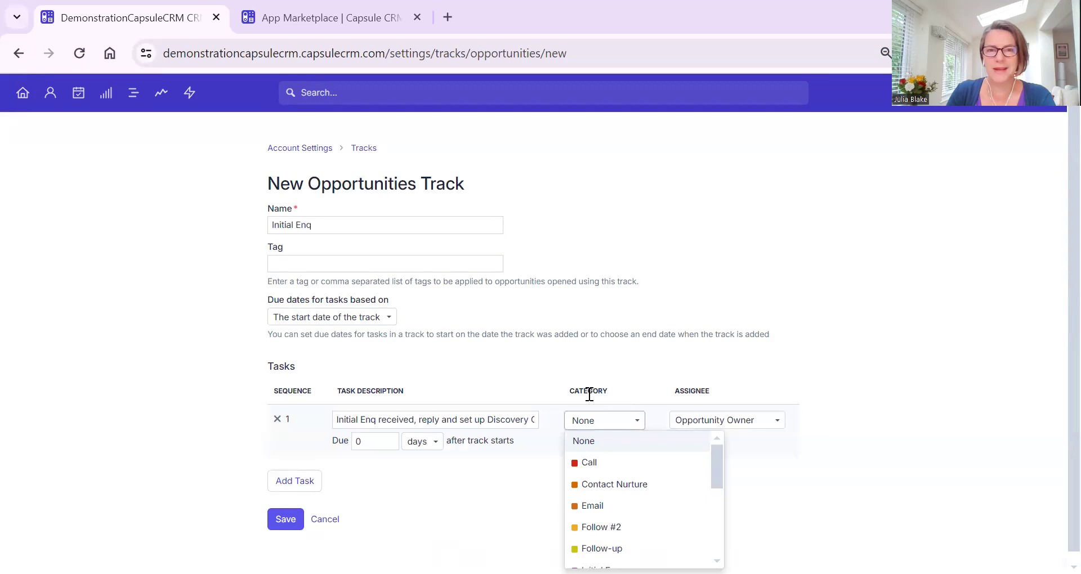
left_click(612, 485)
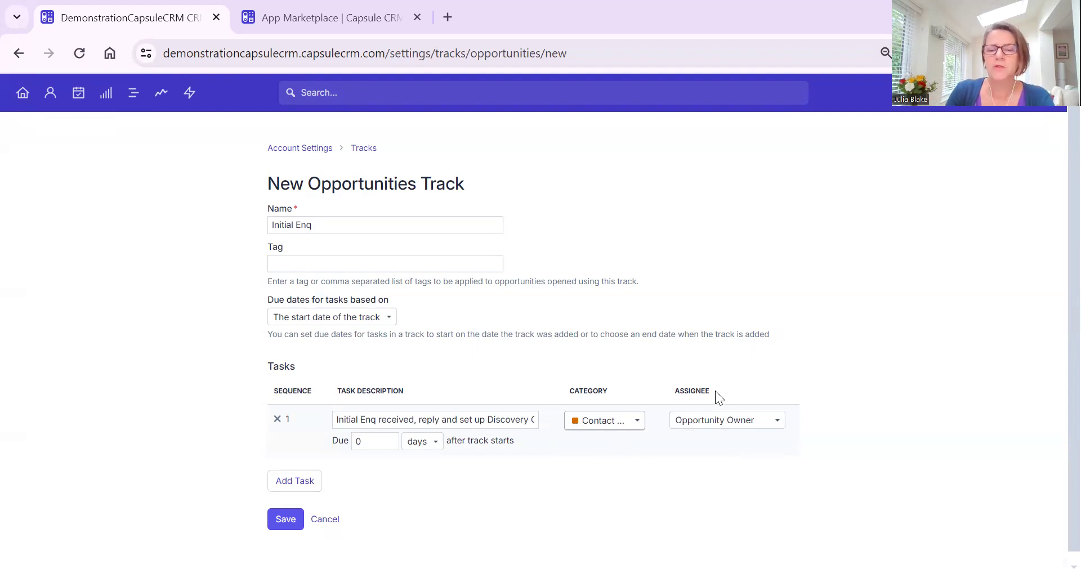
left_click(701, 425)
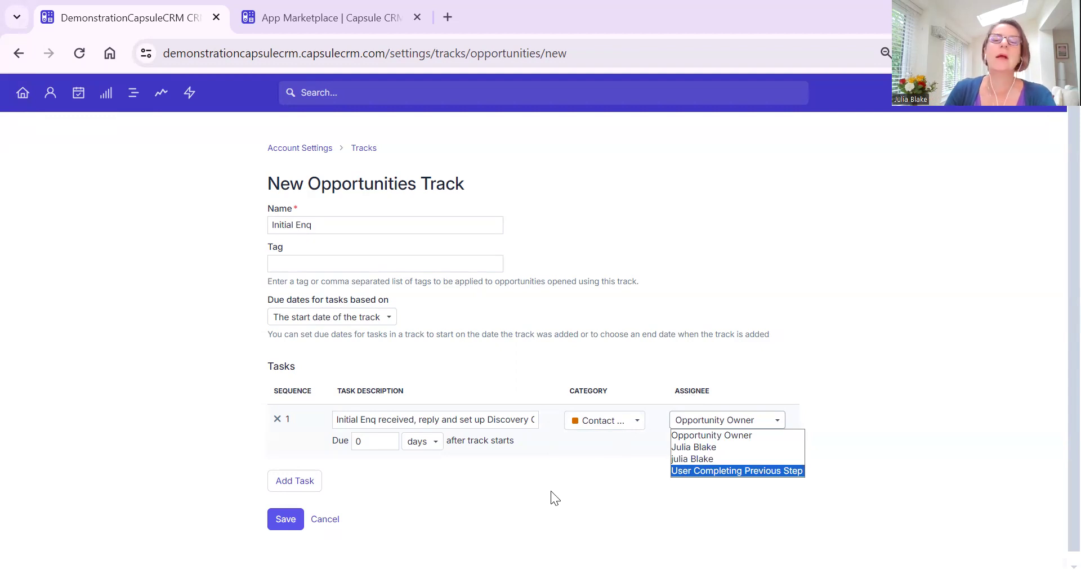
left_click(647, 217)
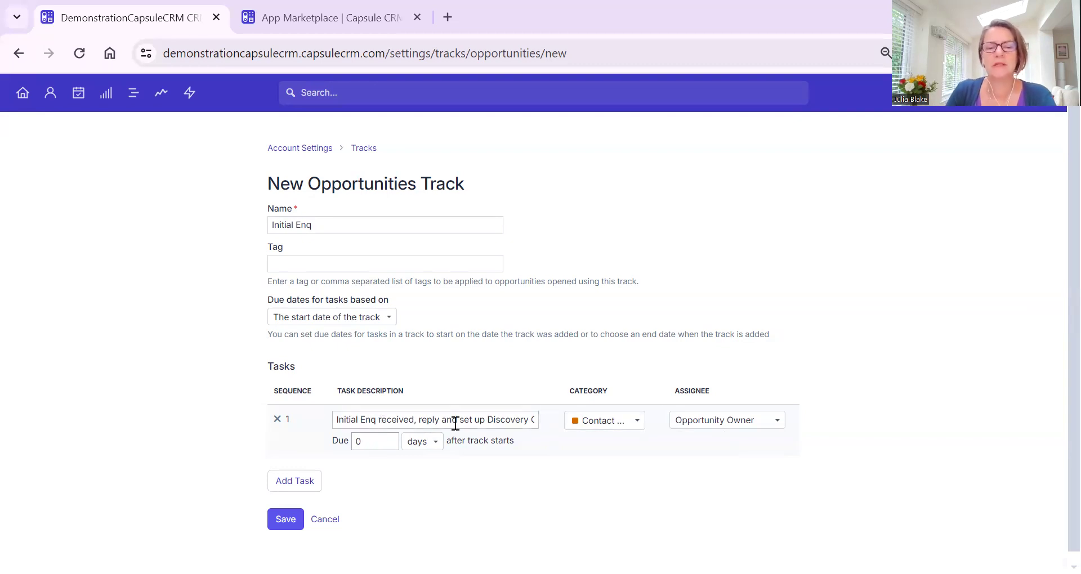
Make the first task due 0 weekdays after the track starts
left_click(393, 446)
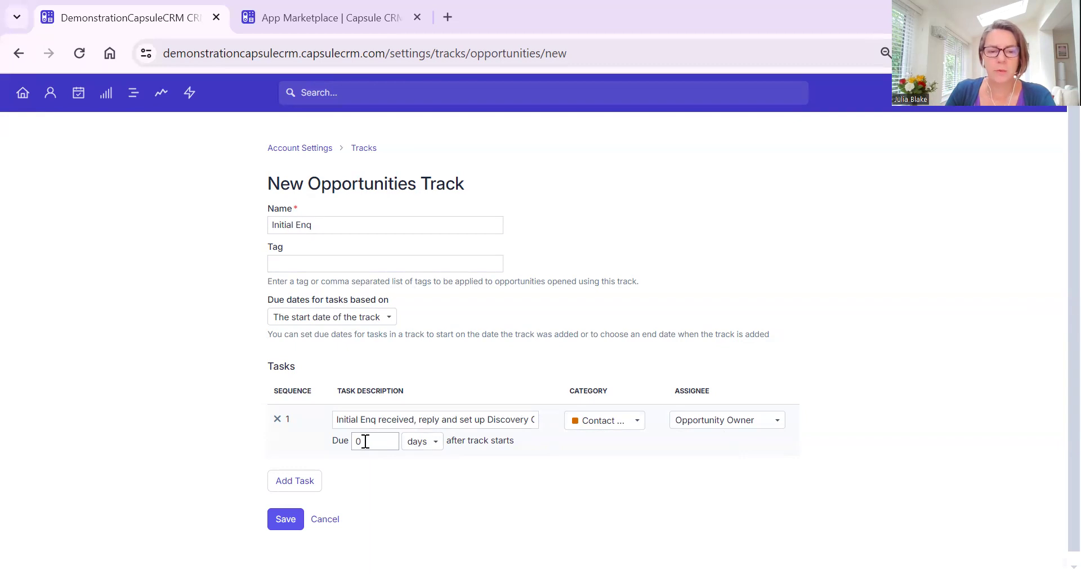
left_click(432, 449)
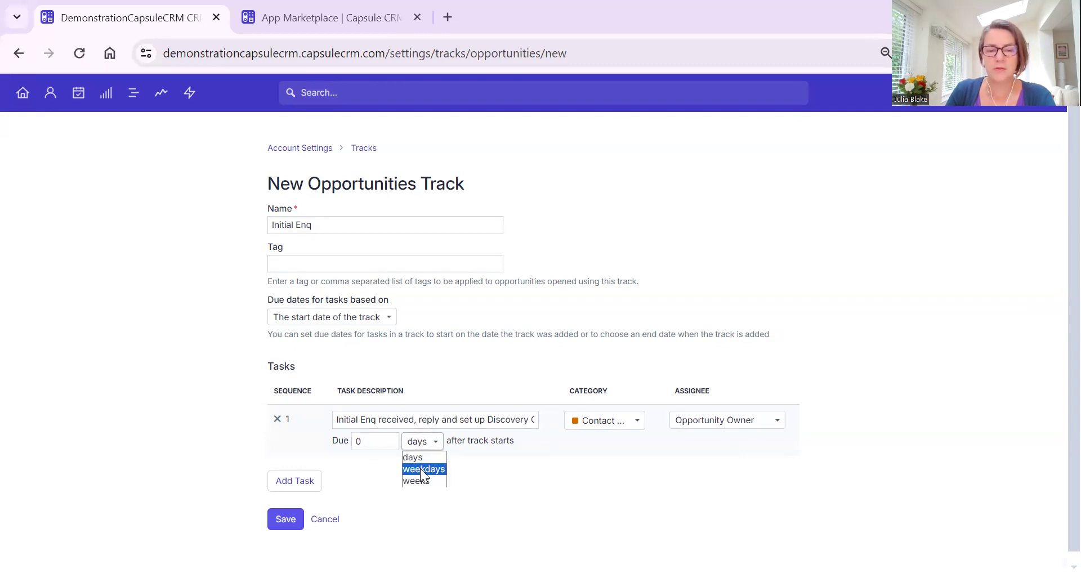
left_click(421, 470)
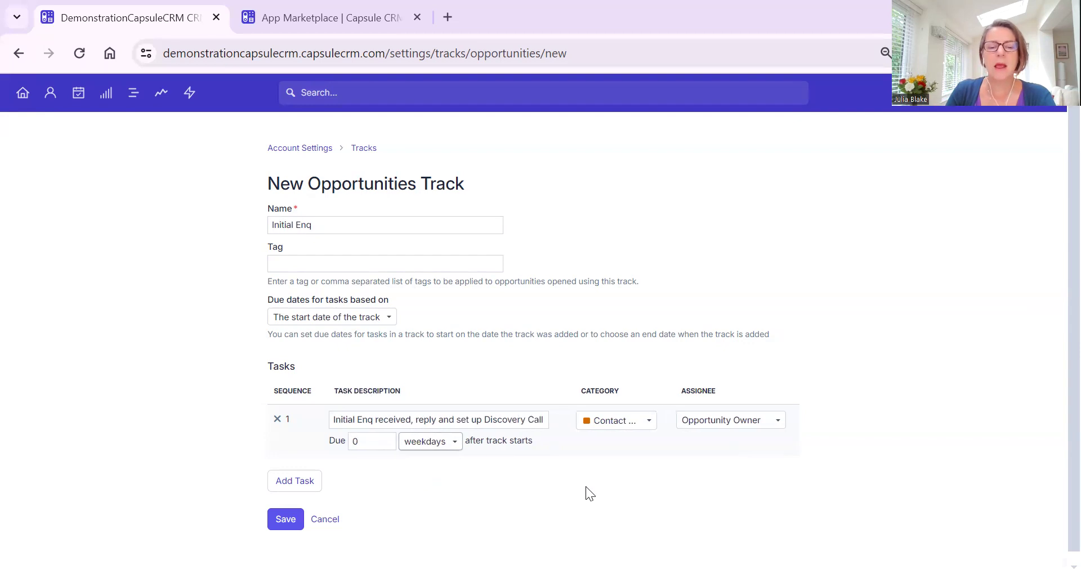
Add a second task to the track described as "Make sure Discovery Call has been set up"
left_click(292, 488)
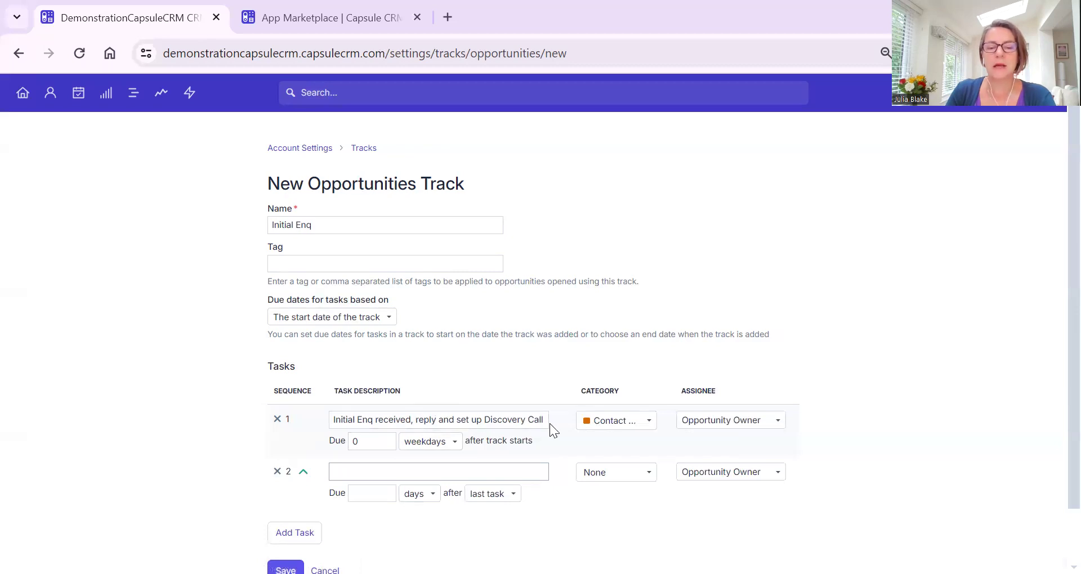
left_click(426, 470)
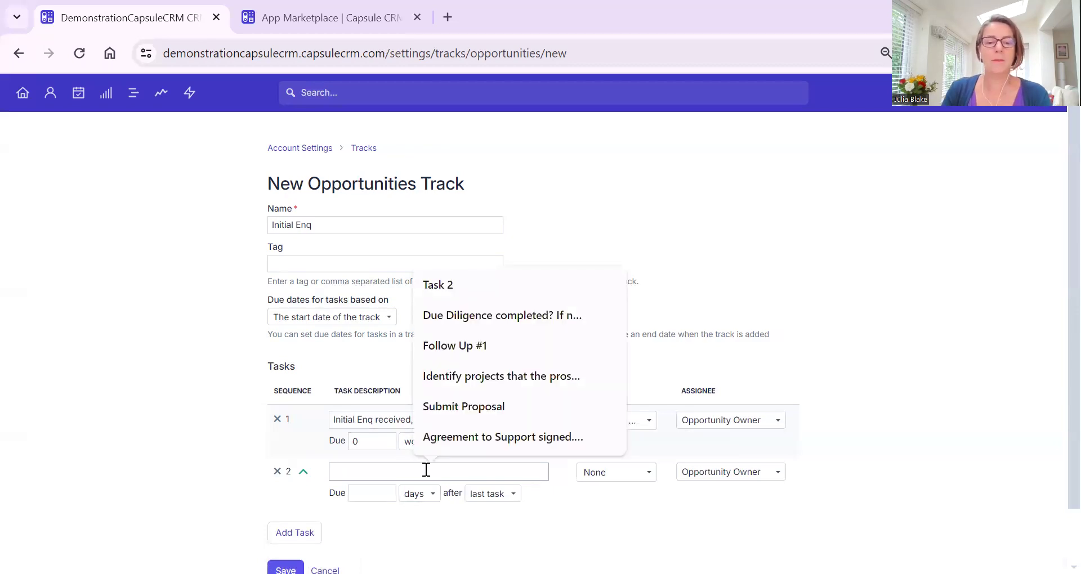
type("Make sure Di")
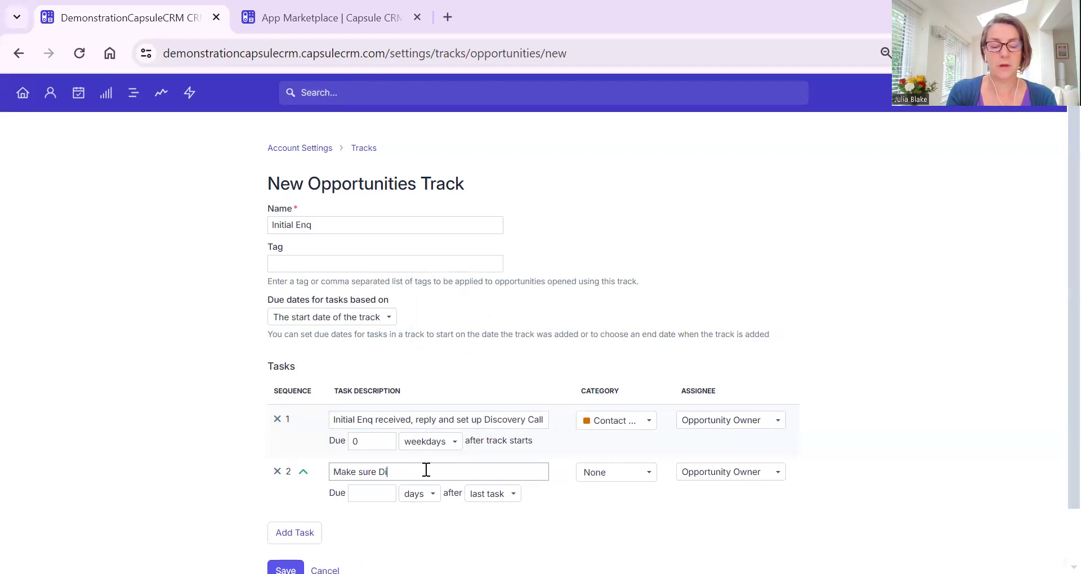
type("scovery Call ")
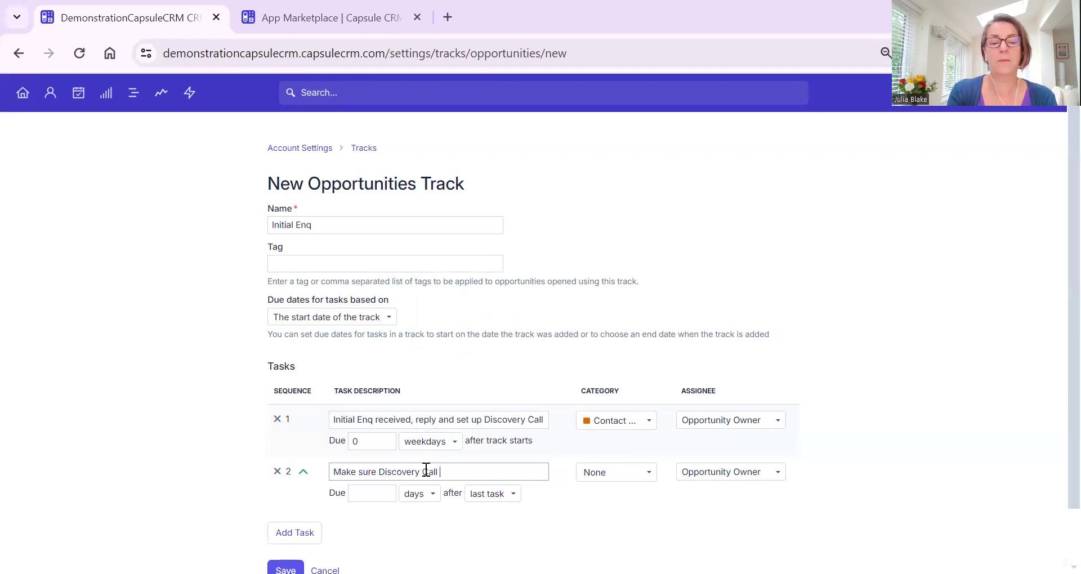
type("has been set up")
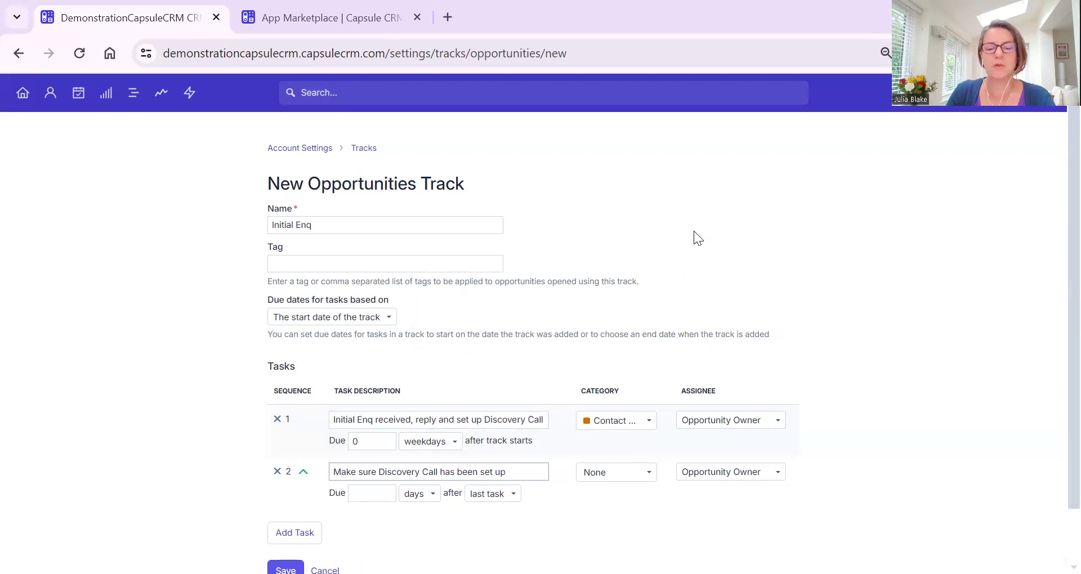
Set the second task's category to Follow-up
left_click(582, 479)
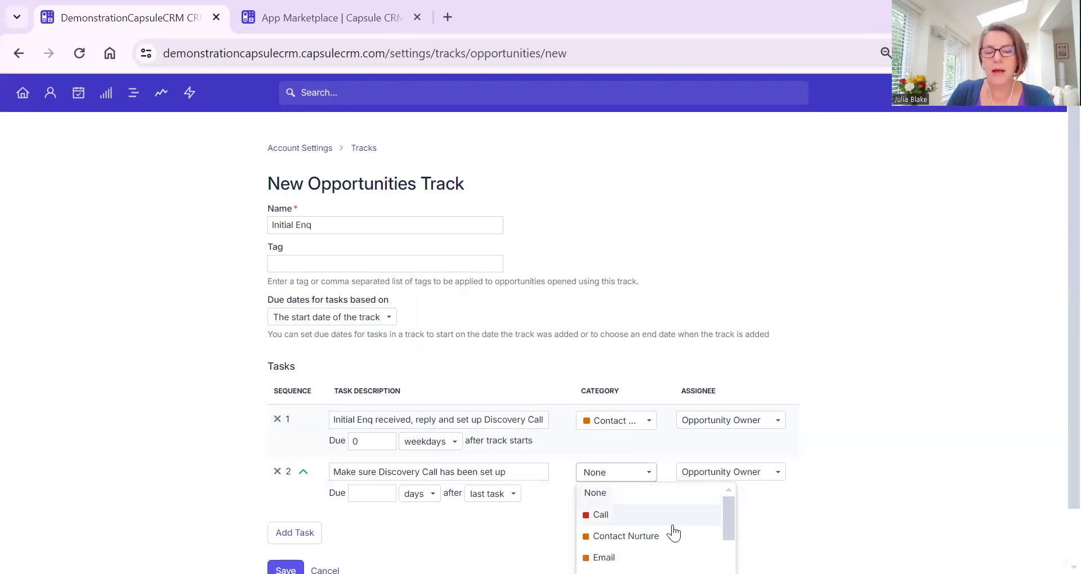
scroll(664, 523, "down", 3)
scroll(659, 511, "up", 1)
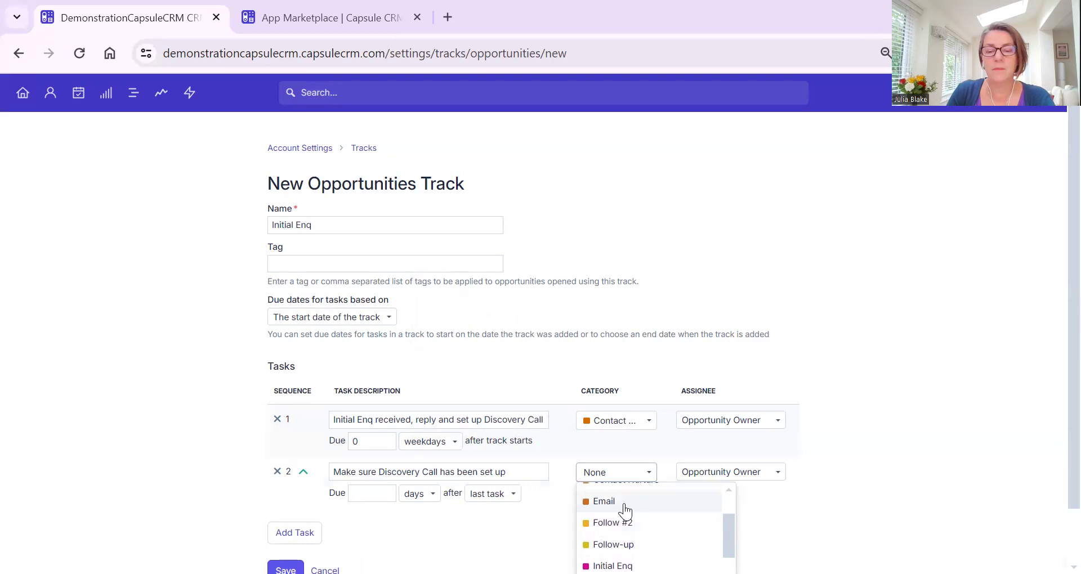
left_click(608, 544)
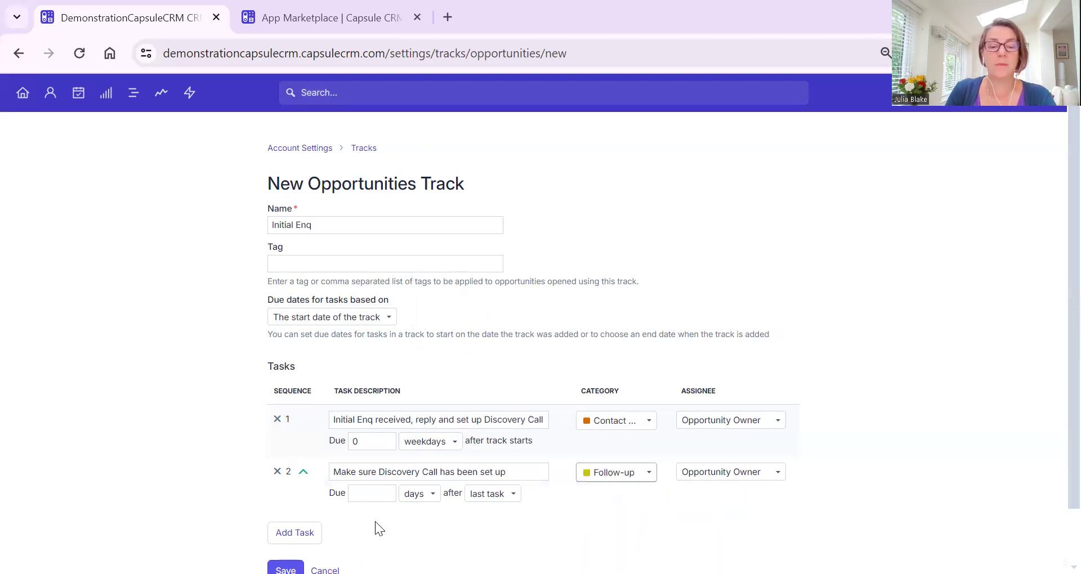
Make the second task due 2 weekdays after the last task and save the track
left_click(365, 493)
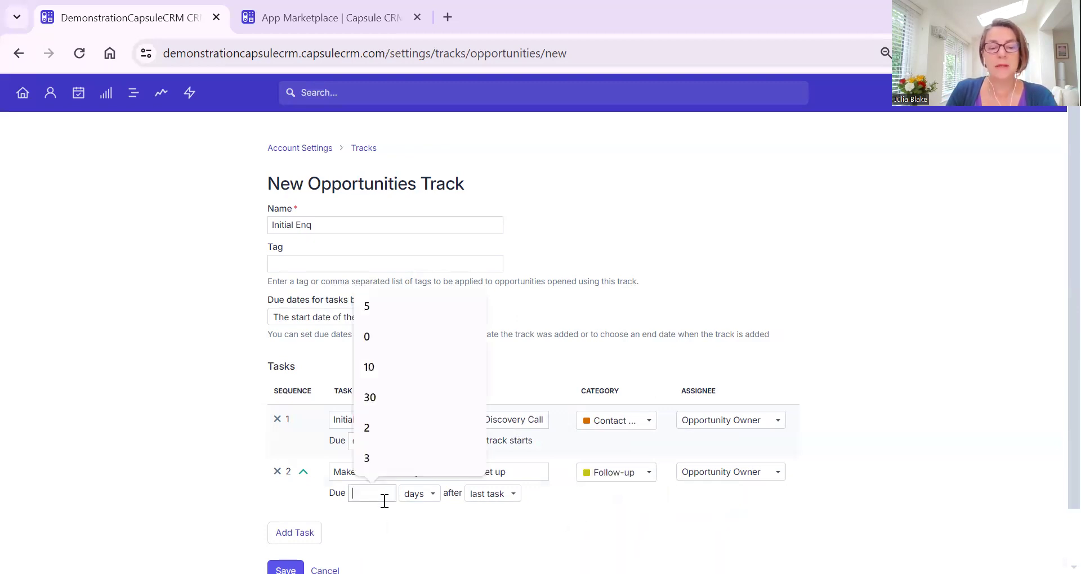
left_click(376, 429)
left_click(426, 501)
left_click(425, 519)
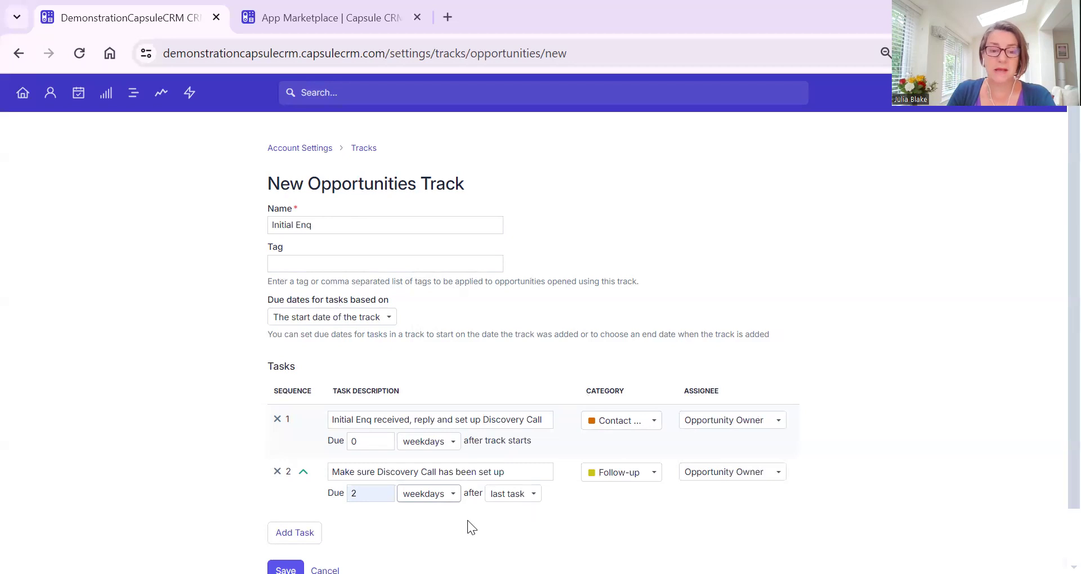
scroll(468, 520, "down", 1)
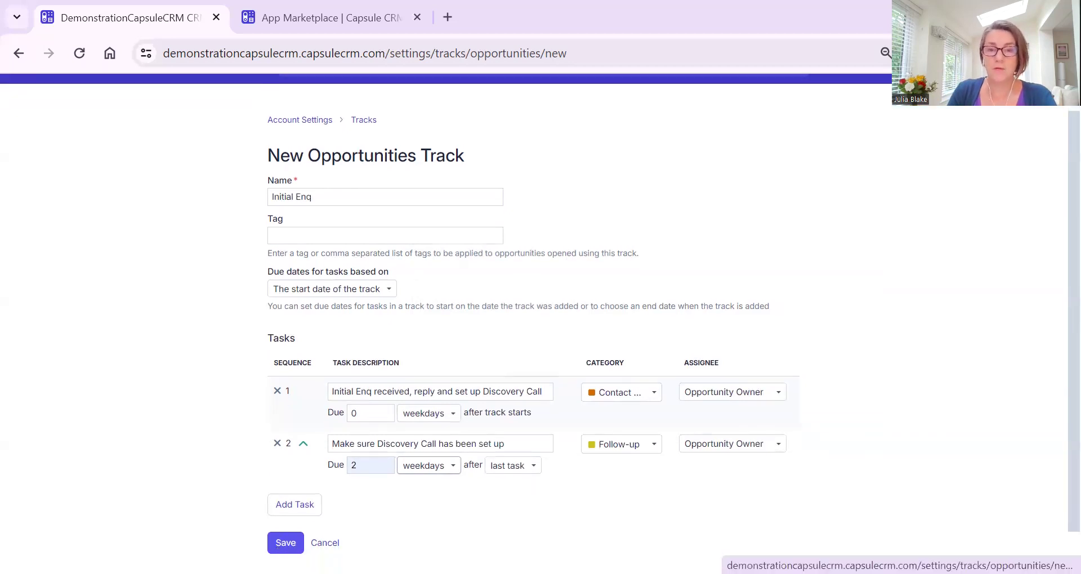
left_click(286, 543)
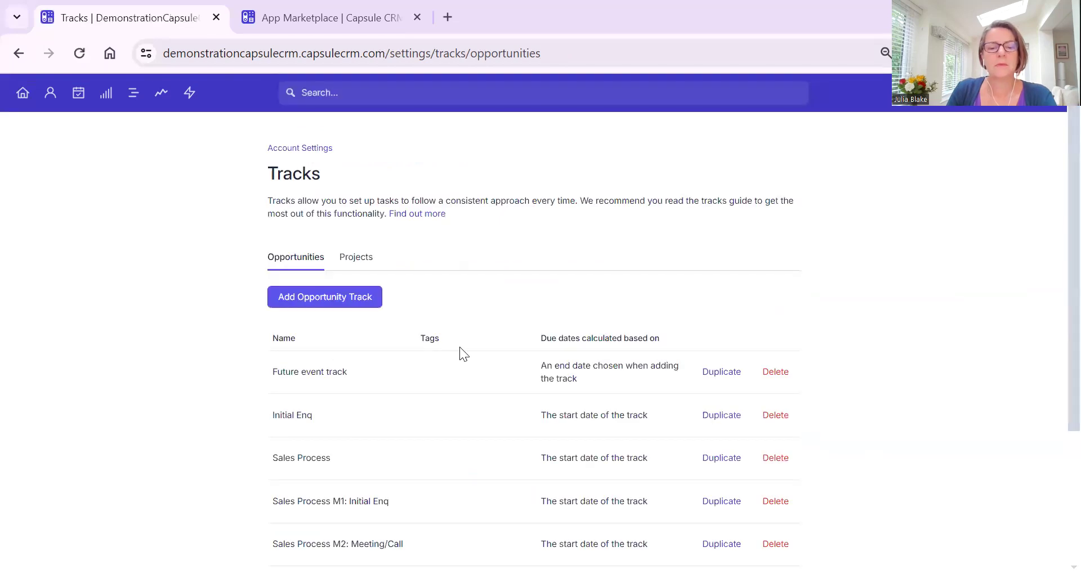
Look through the list of opportunity tracks, then open the Sales Pipeline
scroll(492, 460, "down", 2)
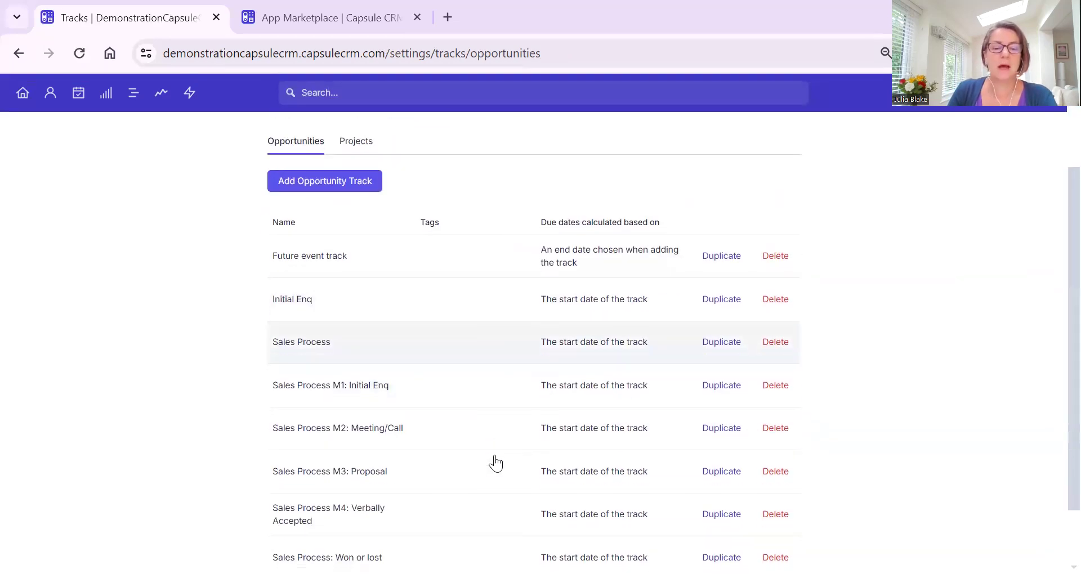
scroll(496, 463, "down", 2)
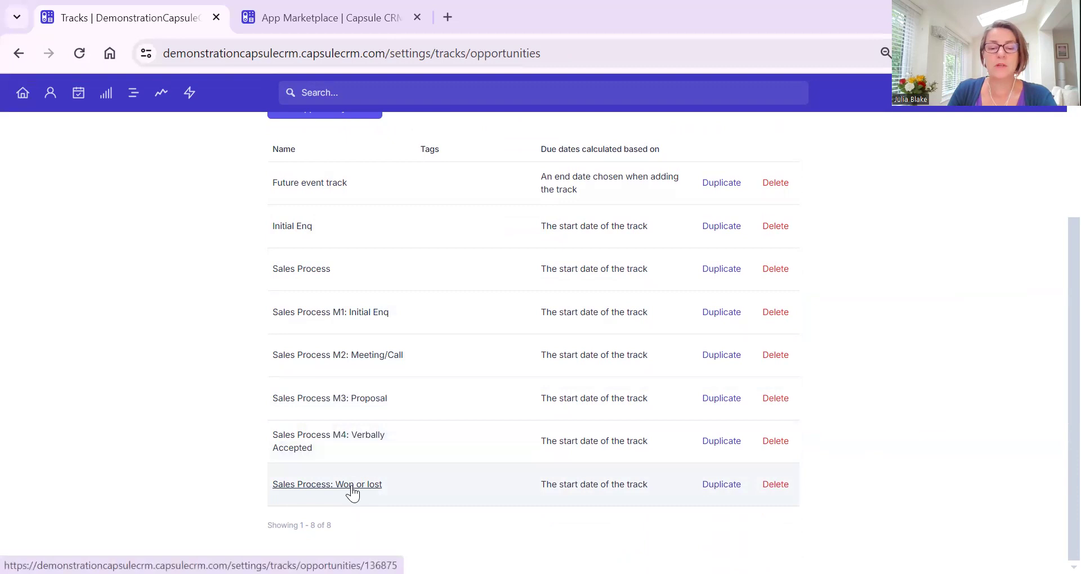
scroll(374, 491, "up", 1)
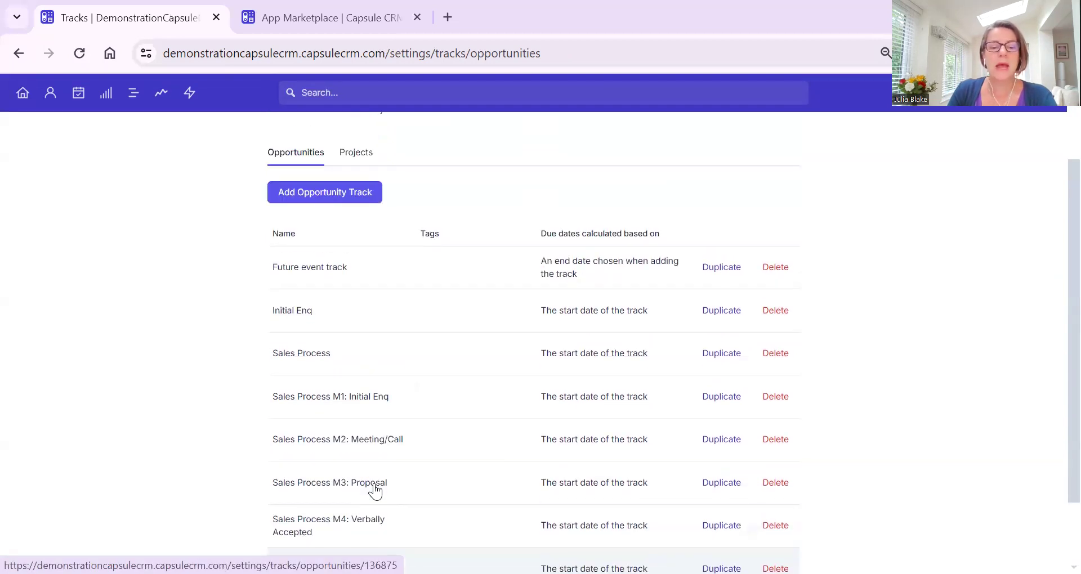
scroll(260, 351, "up", 1)
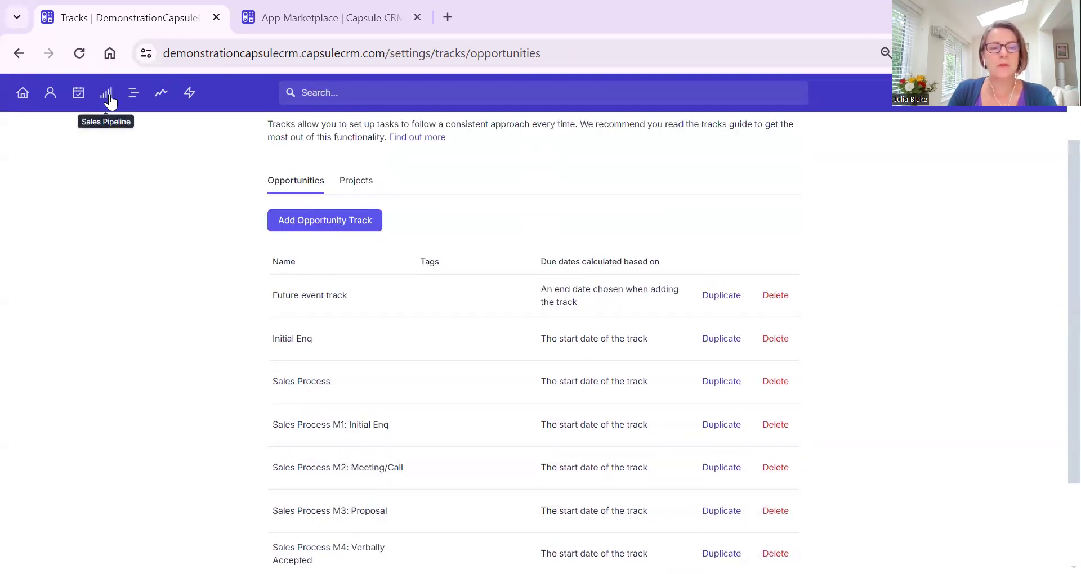
left_click(107, 95)
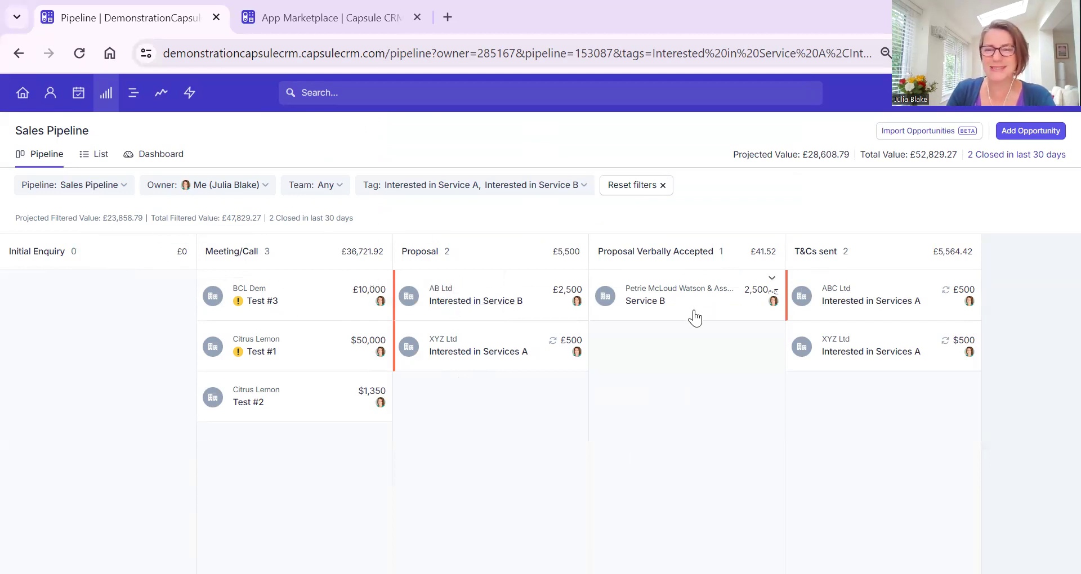
Open the list of project tracks in the account's track settings
left_click(1014, 108)
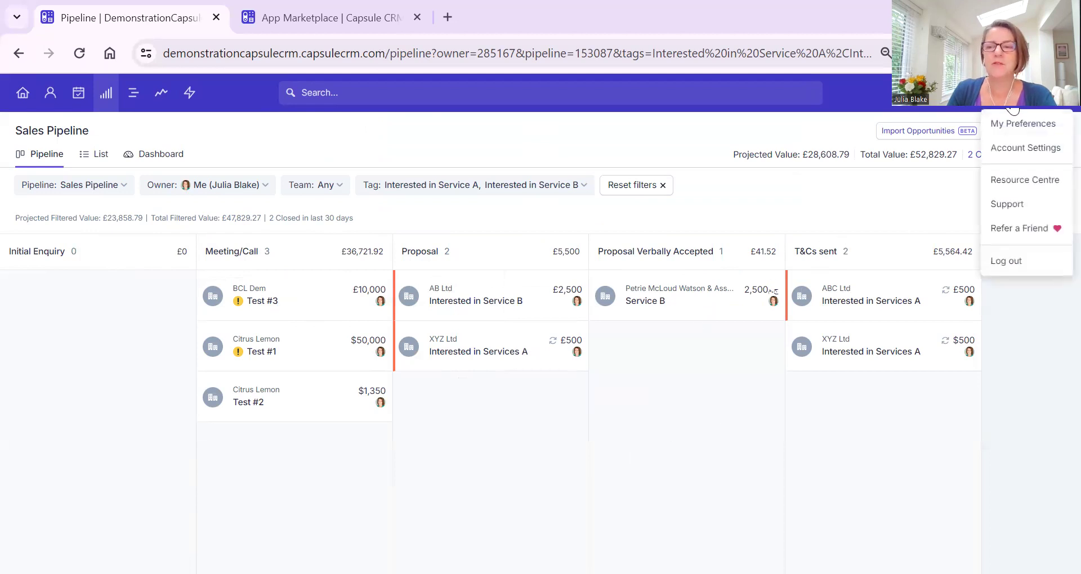
left_click(1014, 154)
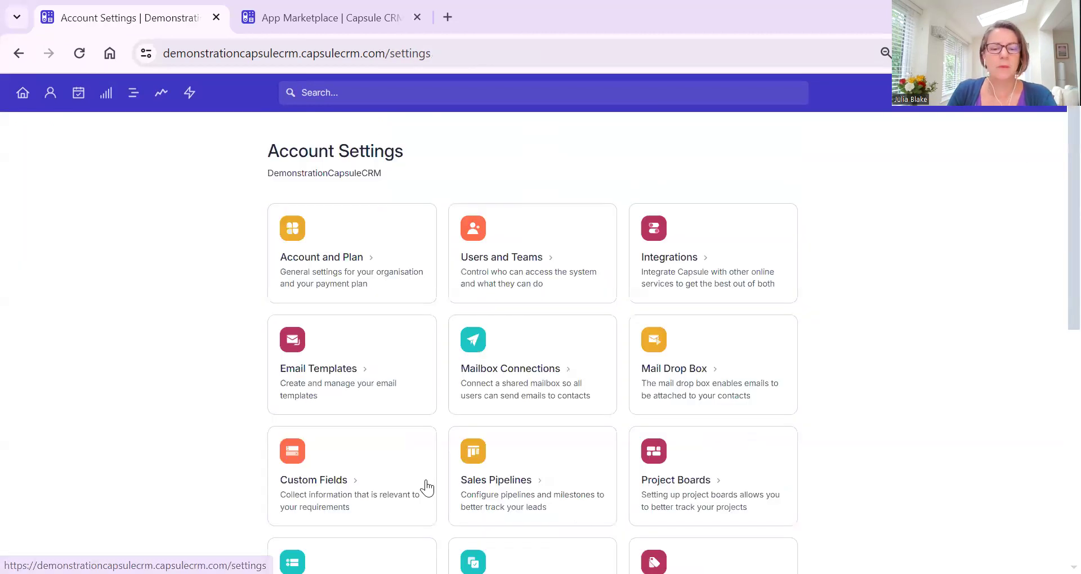
scroll(300, 489, "down", 1)
left_click(300, 512)
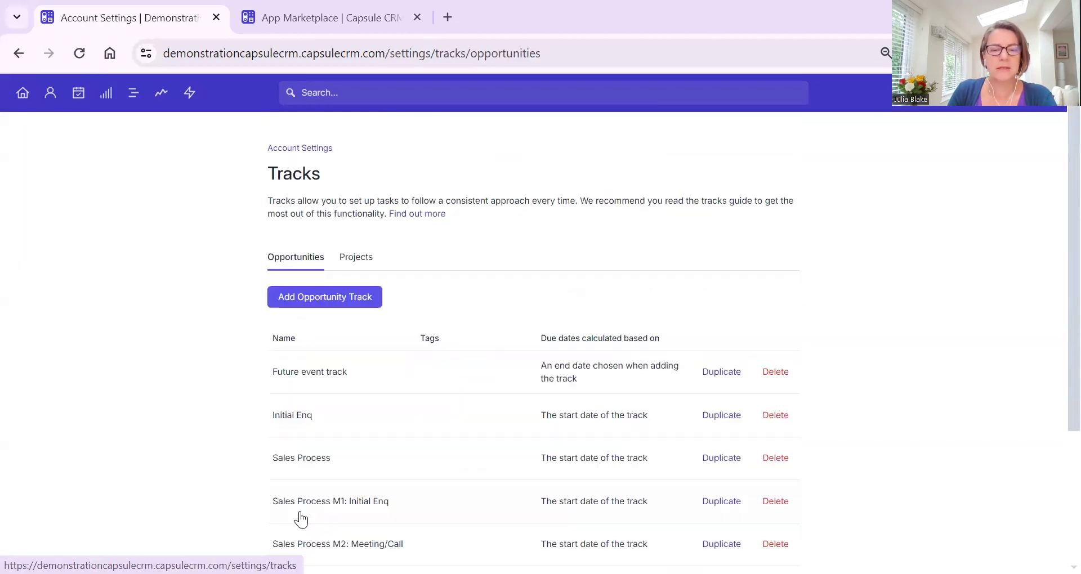
left_click(356, 257)
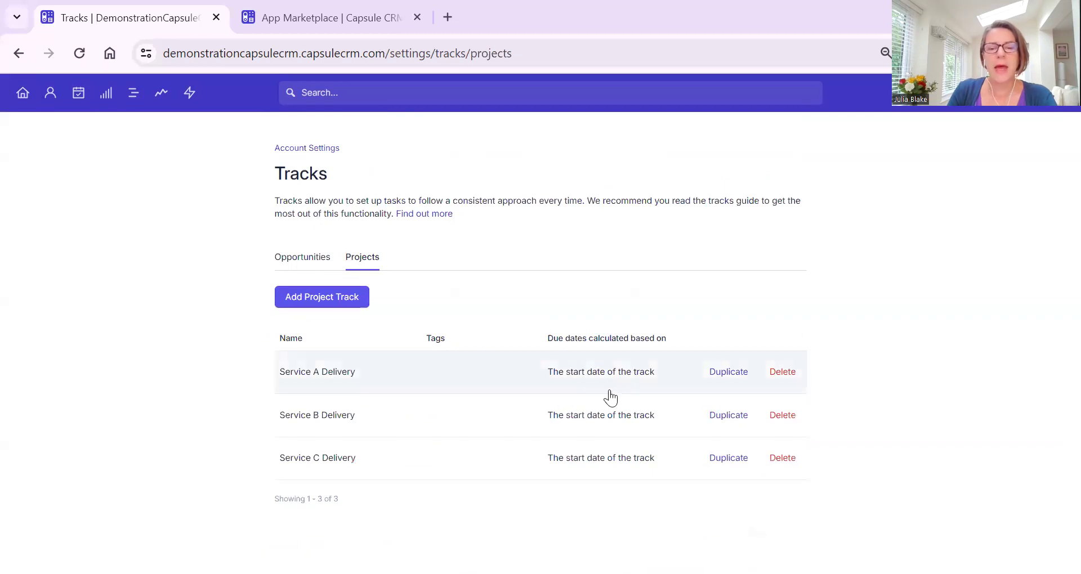
Open the Service A Delivery project track and examine its tasks, due dates, categories and assignees
left_click(333, 373)
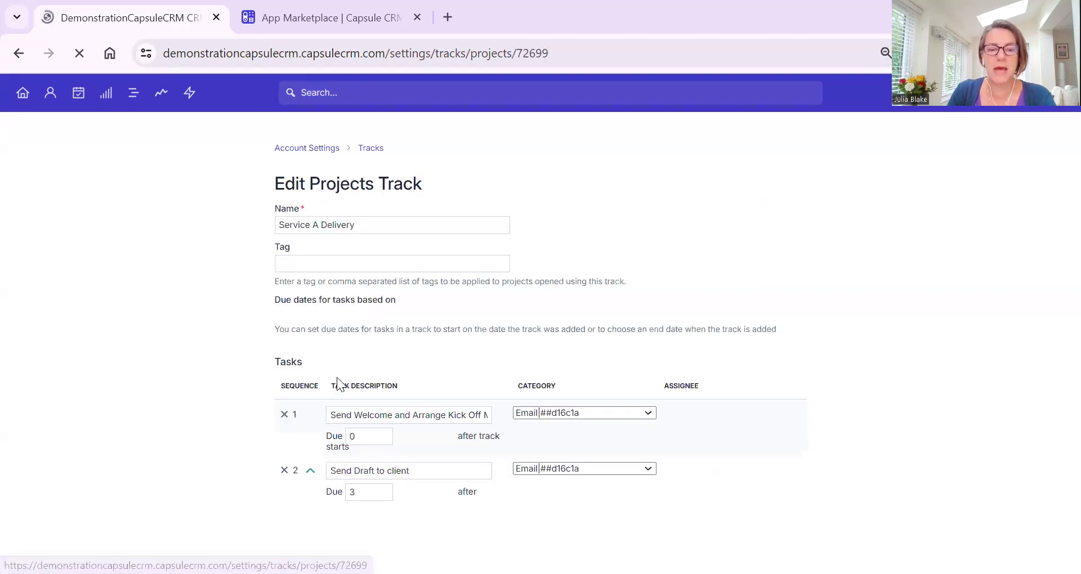
scroll(486, 386, "down", 2)
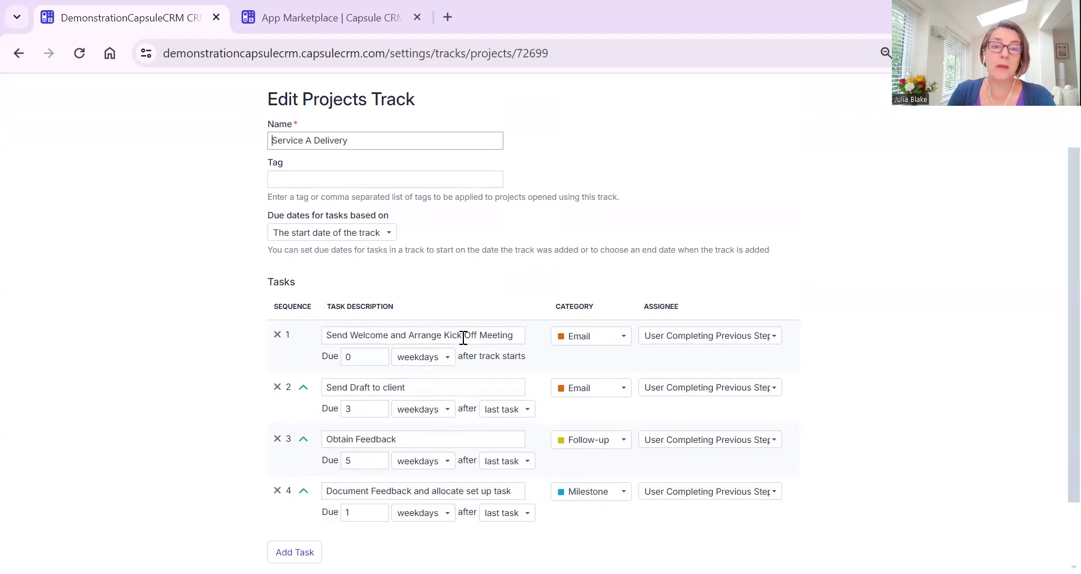
scroll(463, 338, "up", 1)
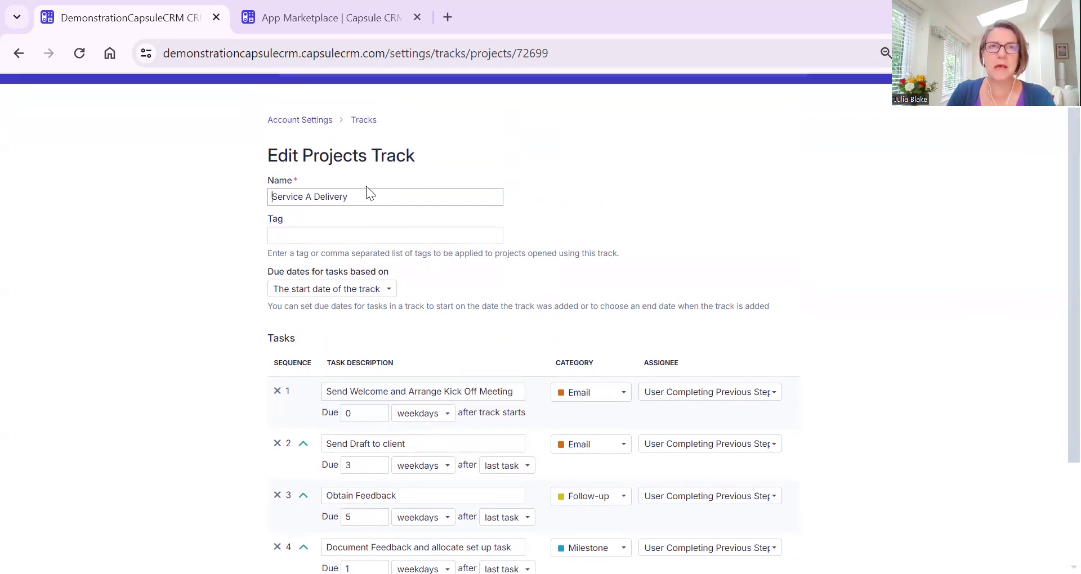
scroll(329, 357, "up", 1)
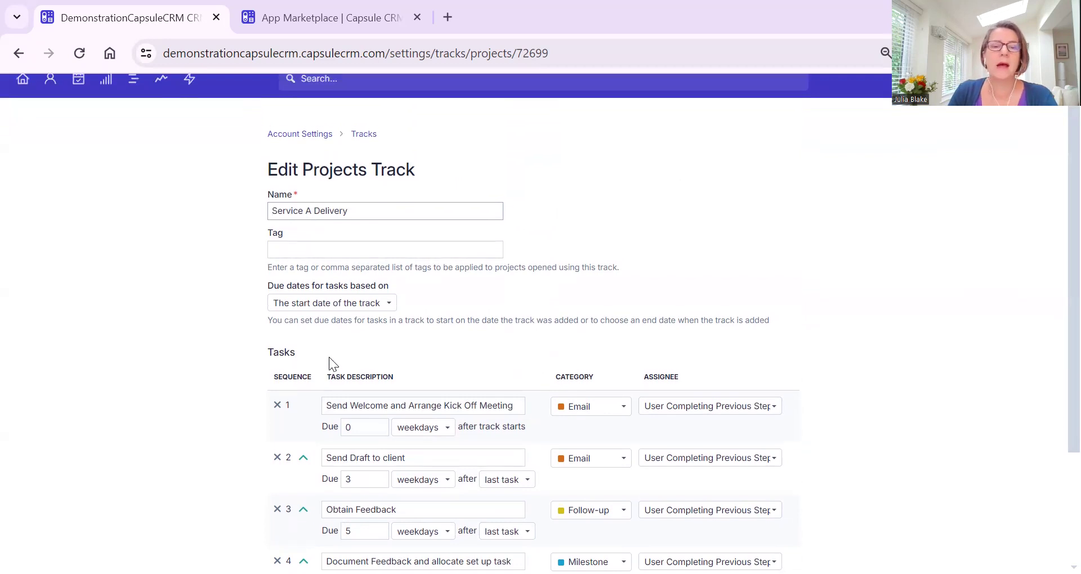
Return to the project tracks, start a new one and view the options for what its task due dates are based on
left_click(363, 148)
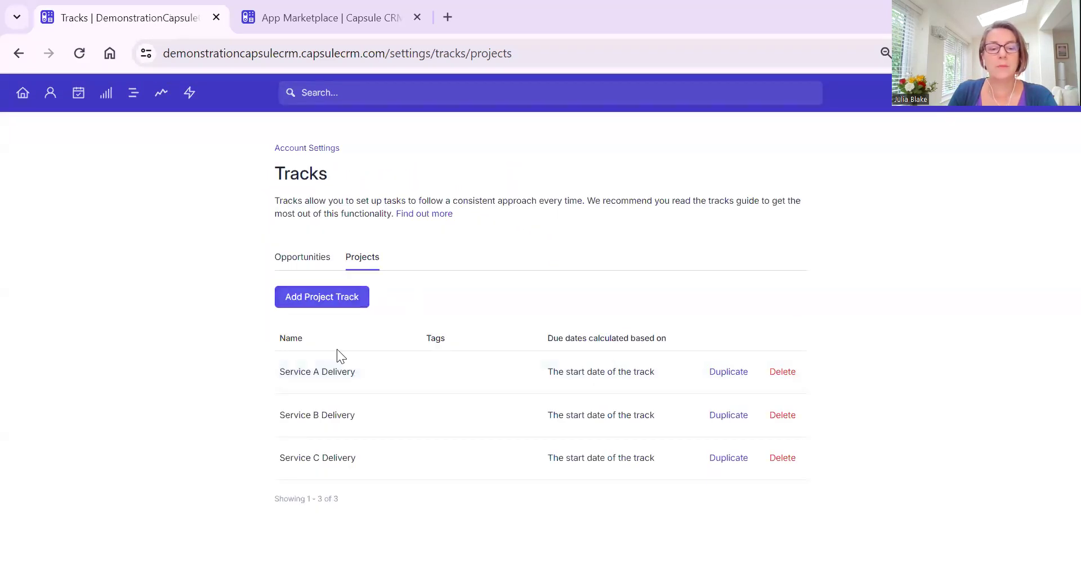
left_click(332, 307)
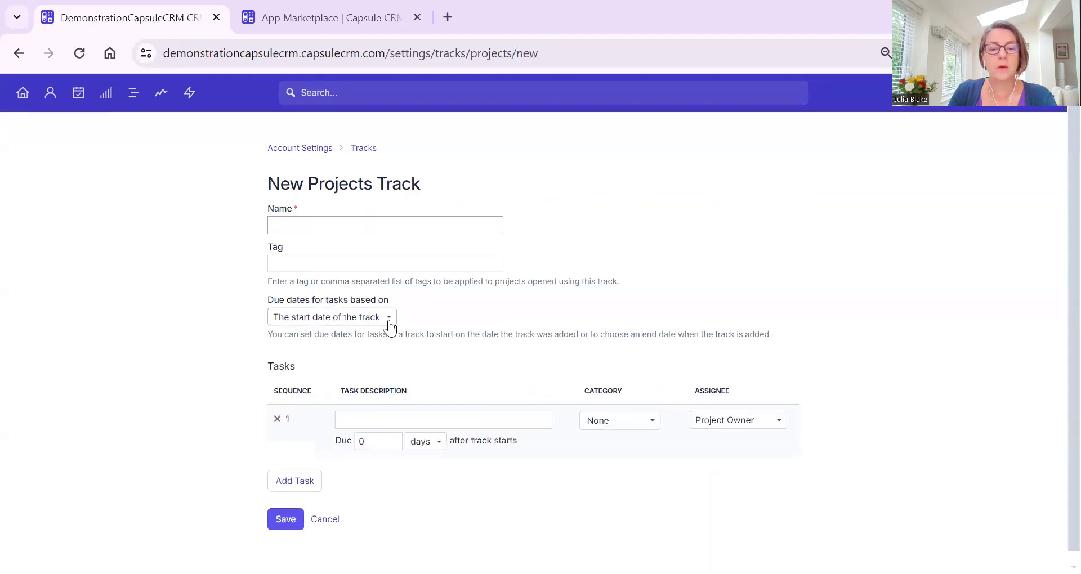
left_click(390, 326)
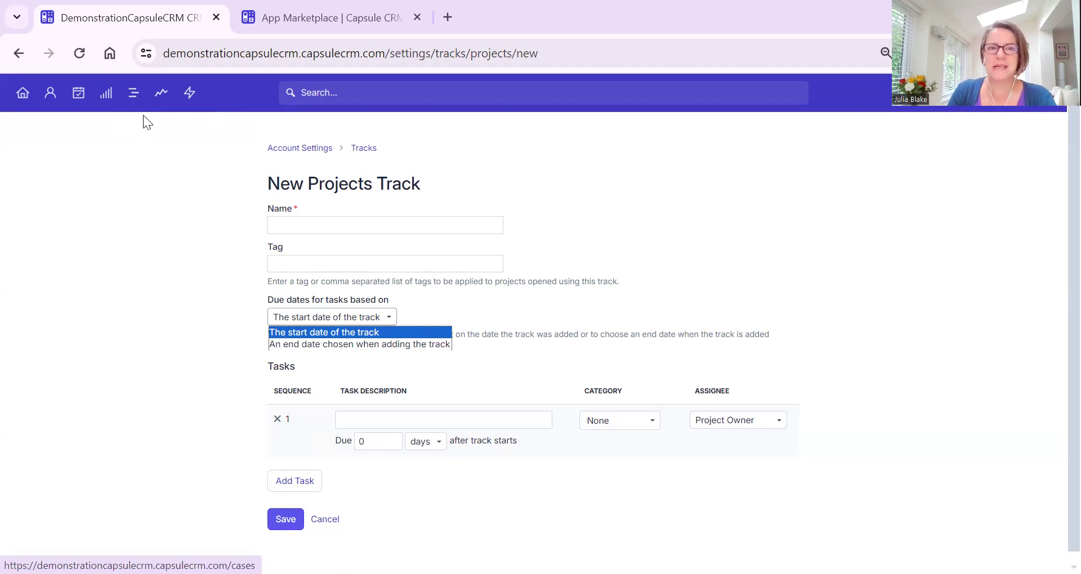
Open the Delivery of Service A, B & C project board and look through its stages from Kick Off Meeting to Follow up 3 months after Delivery
left_click(134, 95)
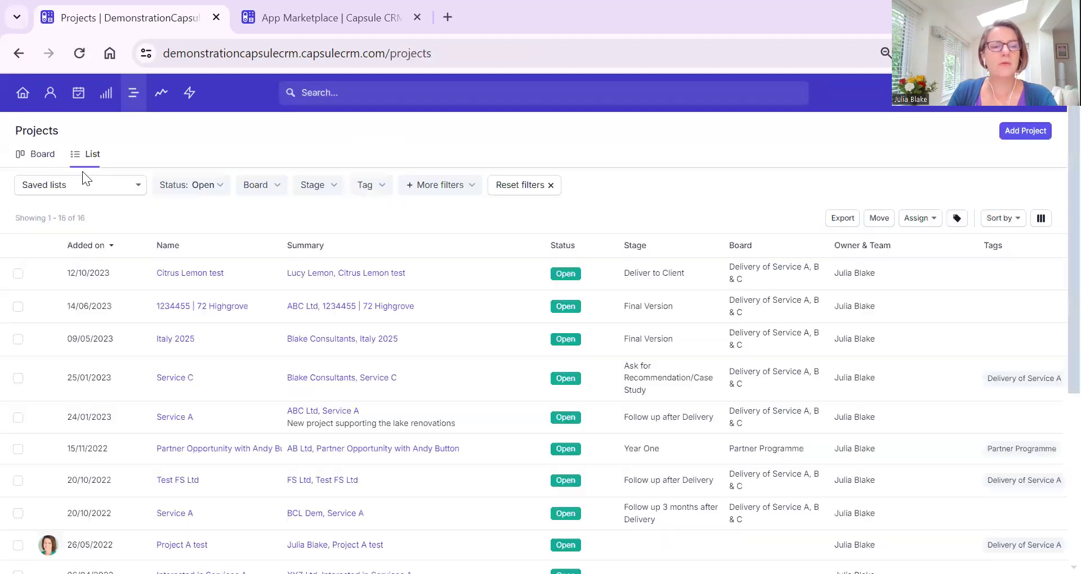
left_click(41, 156)
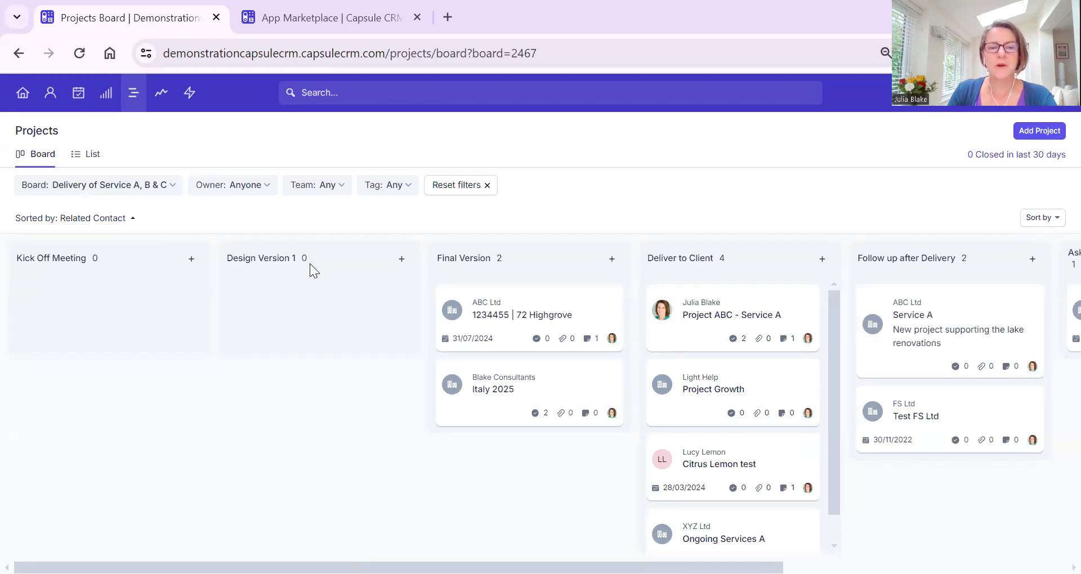
left_click_drag(655, 262, 738, 259)
left_click(856, 251)
left_click_drag(960, 260, 940, 279)
scroll(900, 394, "right", 5)
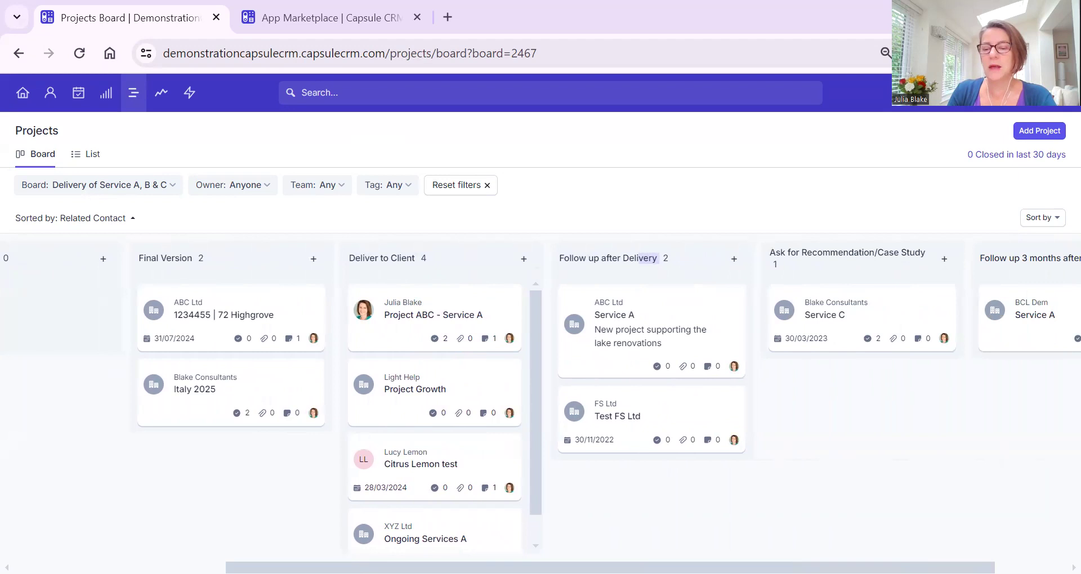
scroll(960, 270, "right", 2)
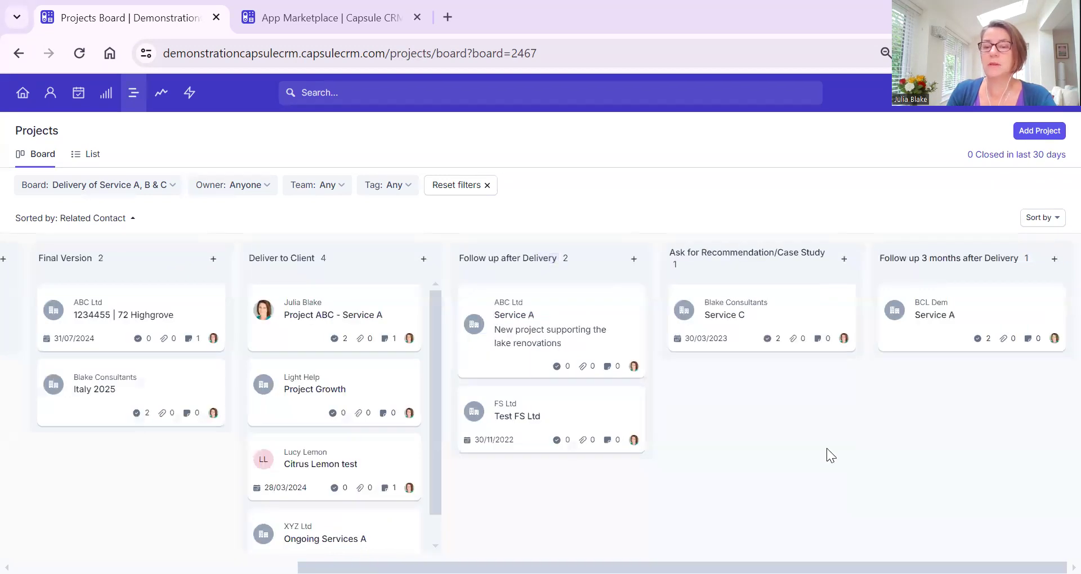
scroll(84, 329, "left", 6)
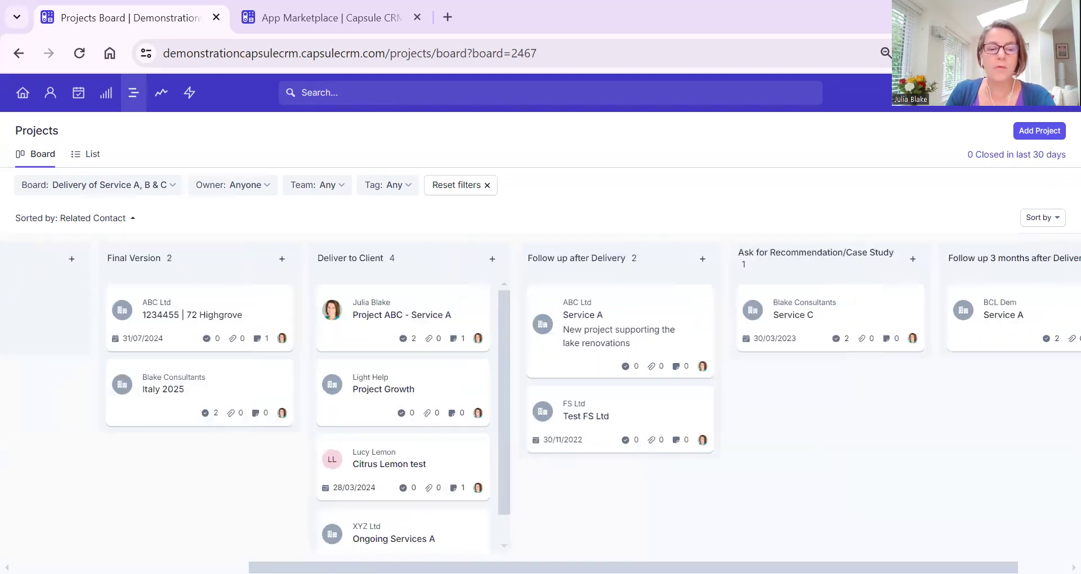
scroll(119, 280, "left", 1)
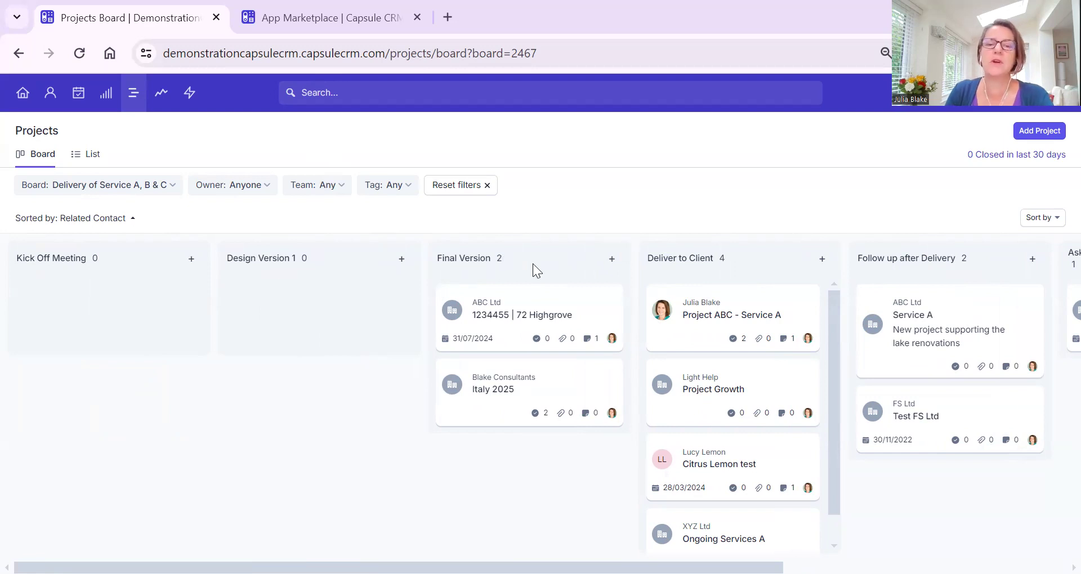
Examine the Final Version and Deliver to Client stages of the board and the follow-up stages that come after them
left_click_drag(439, 259, 492, 254)
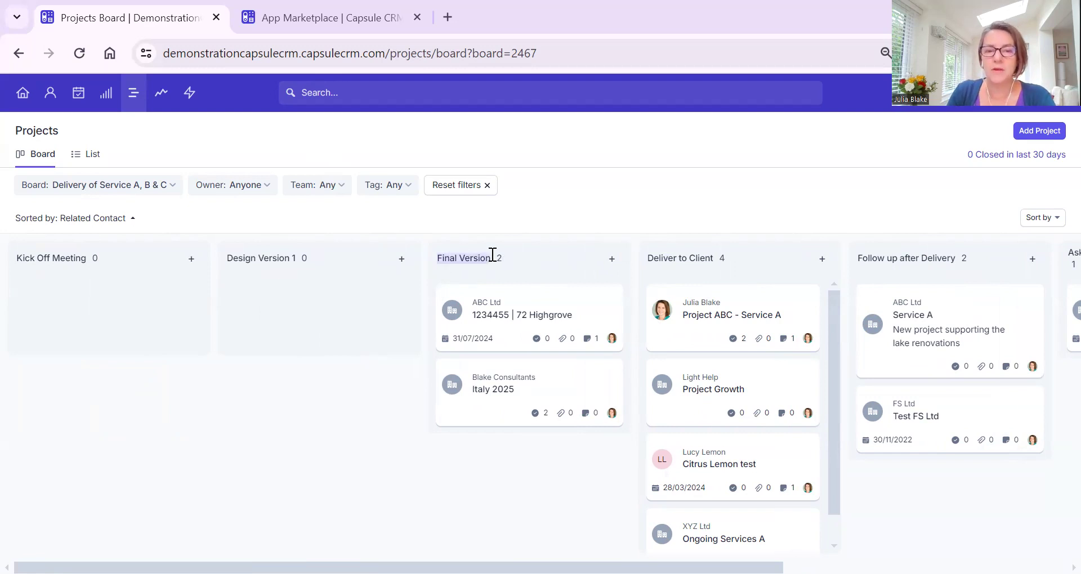
left_click_drag(647, 258, 725, 258)
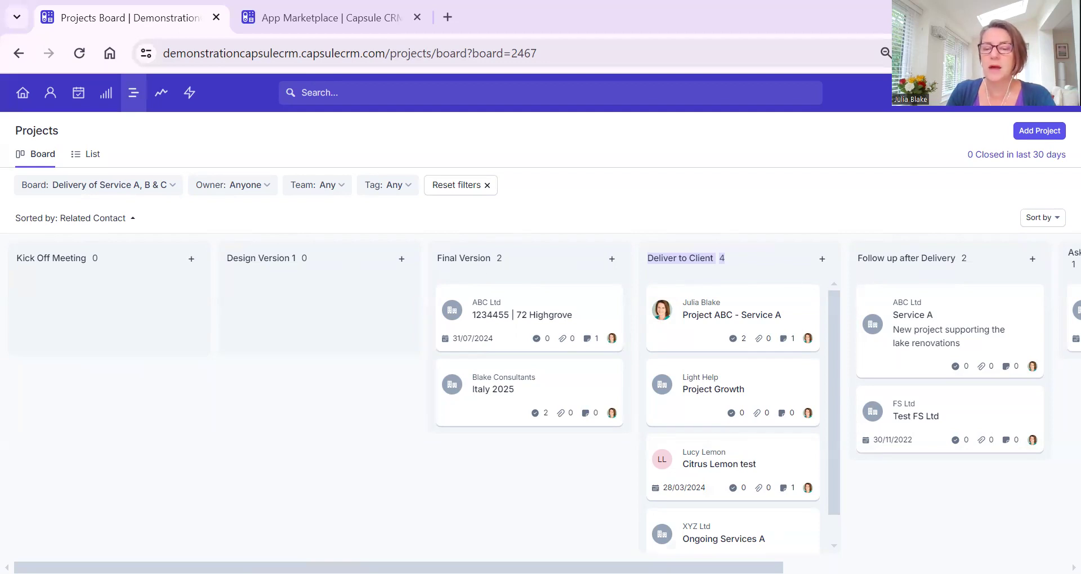
scroll(768, 251, "right", 3)
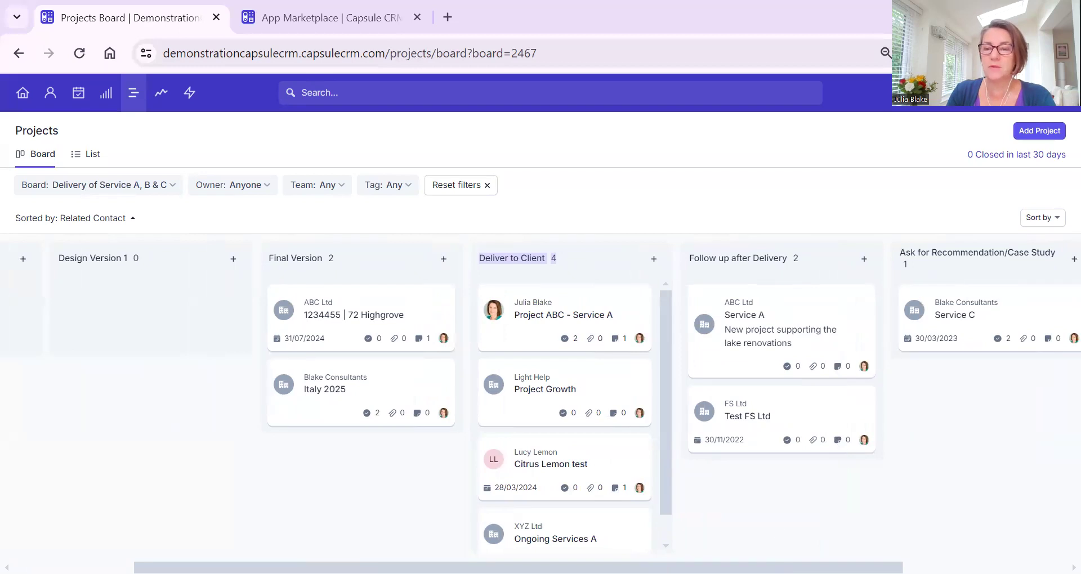
scroll(777, 248, "right", 4)
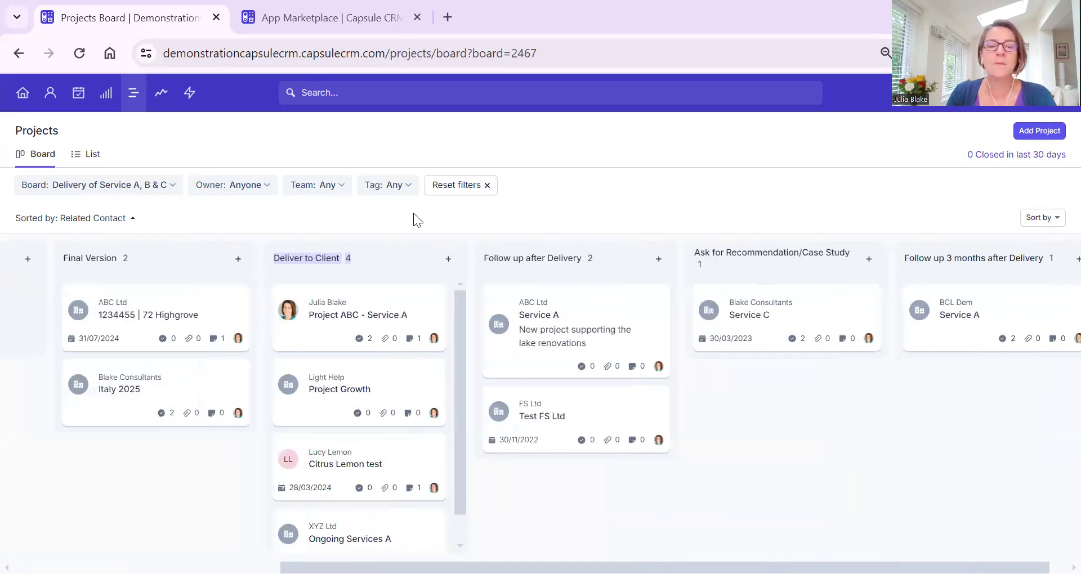
scroll(207, 406, "left", 5)
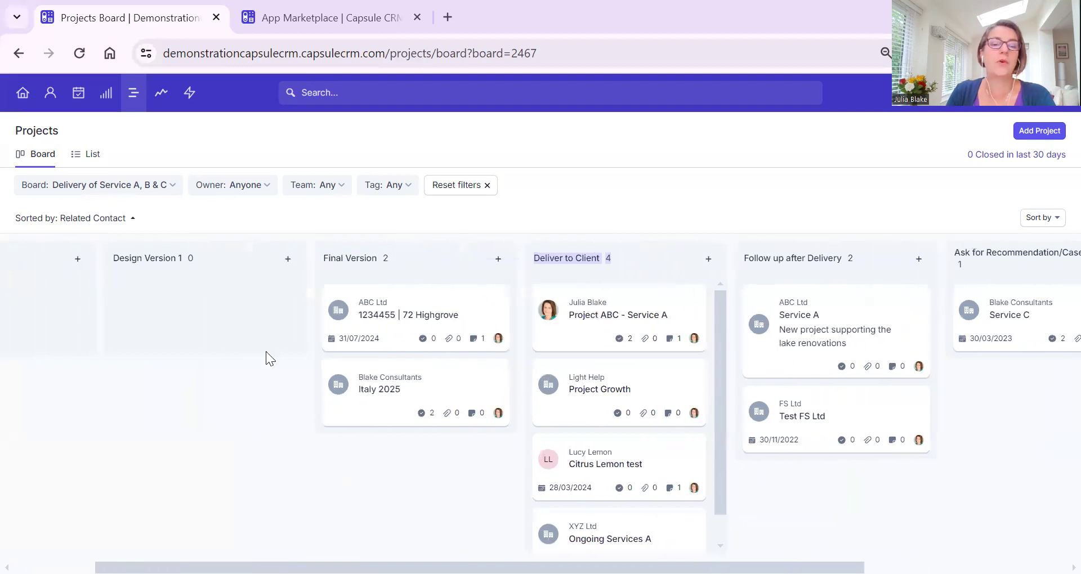
scroll(157, 269, "left", 2)
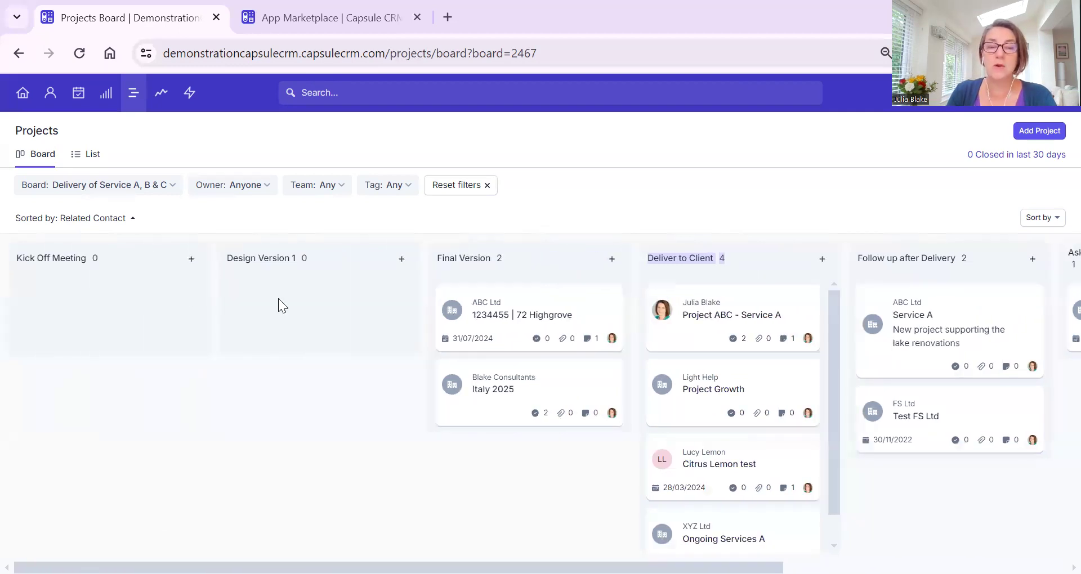
Open the Test #2 opportunity from the sales pipeline and remove its Sales Process M1: Initial Enq track
left_click(110, 103)
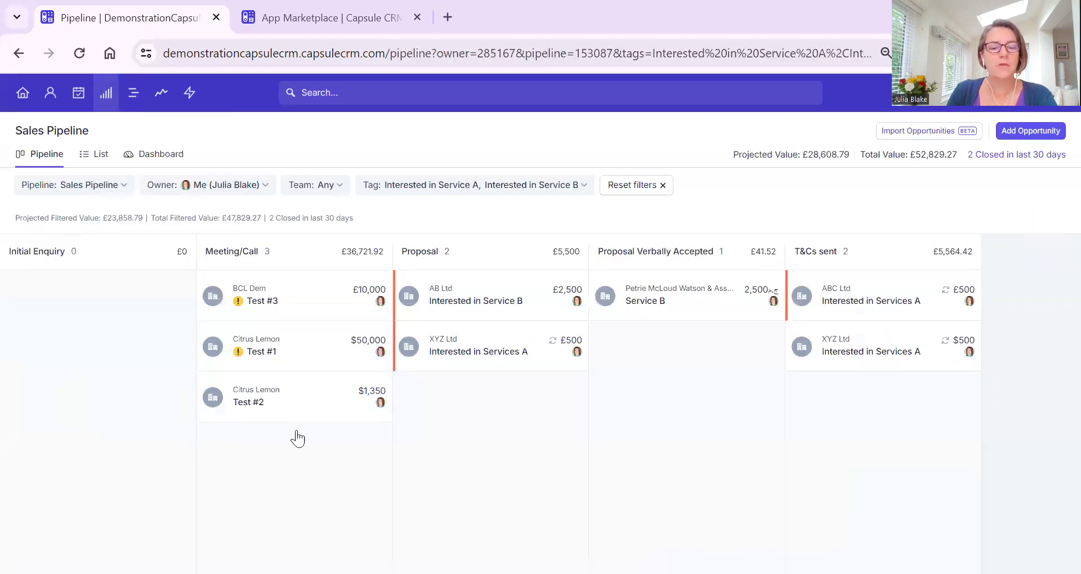
left_click(247, 403)
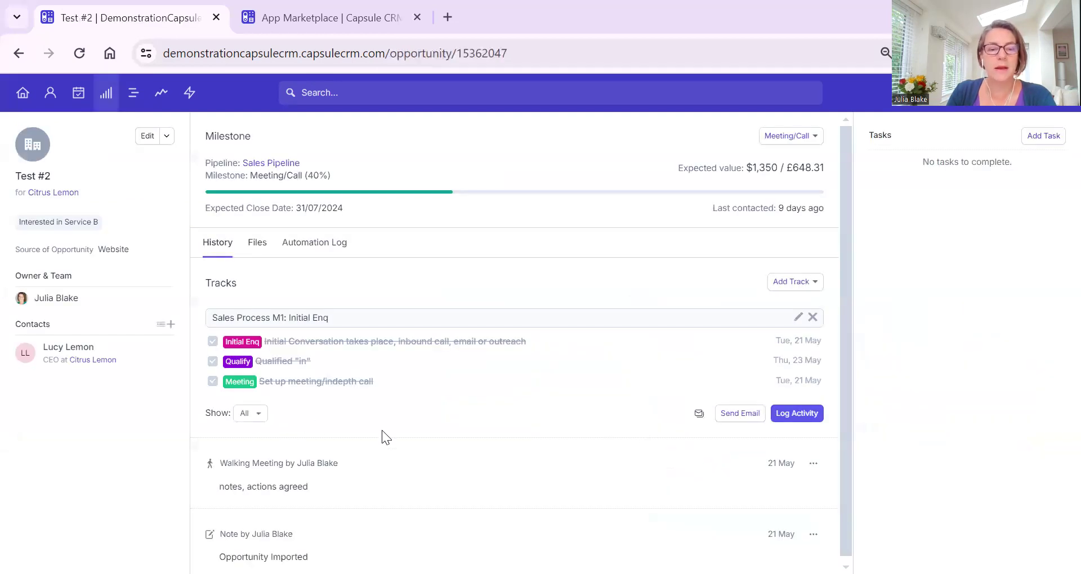
left_click(812, 317)
left_click(421, 354)
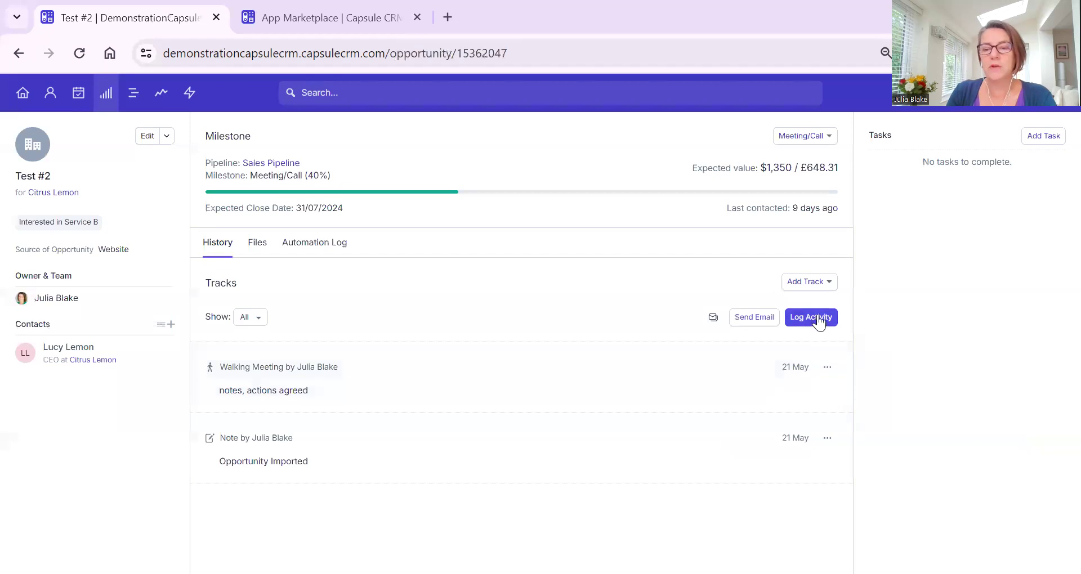
Add the Sales Process M1: Initial Enq track to the Test #2 opportunity and mark its three tasks as completed
left_click(807, 282)
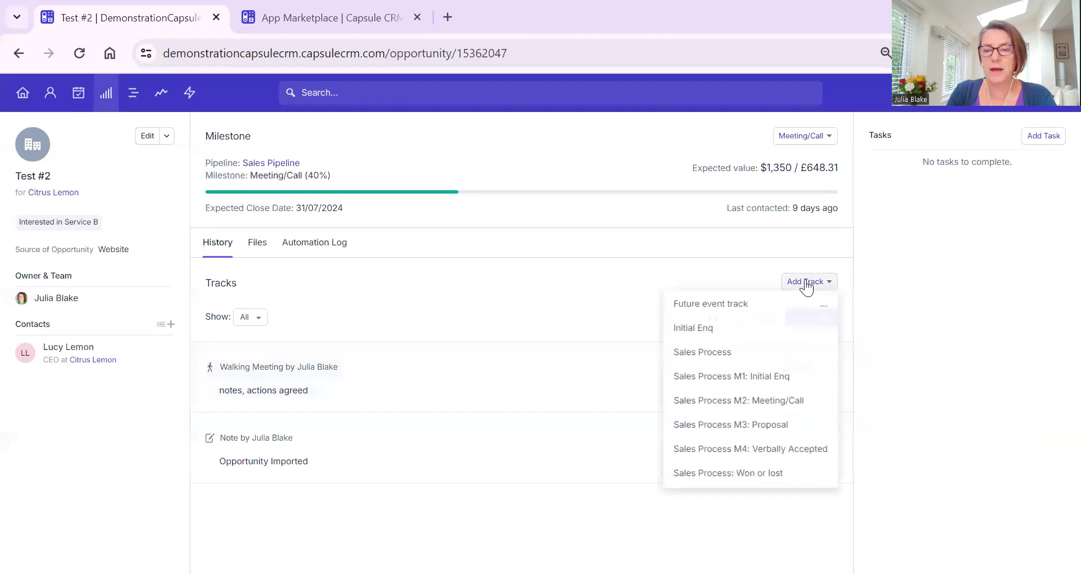
left_click(769, 378)
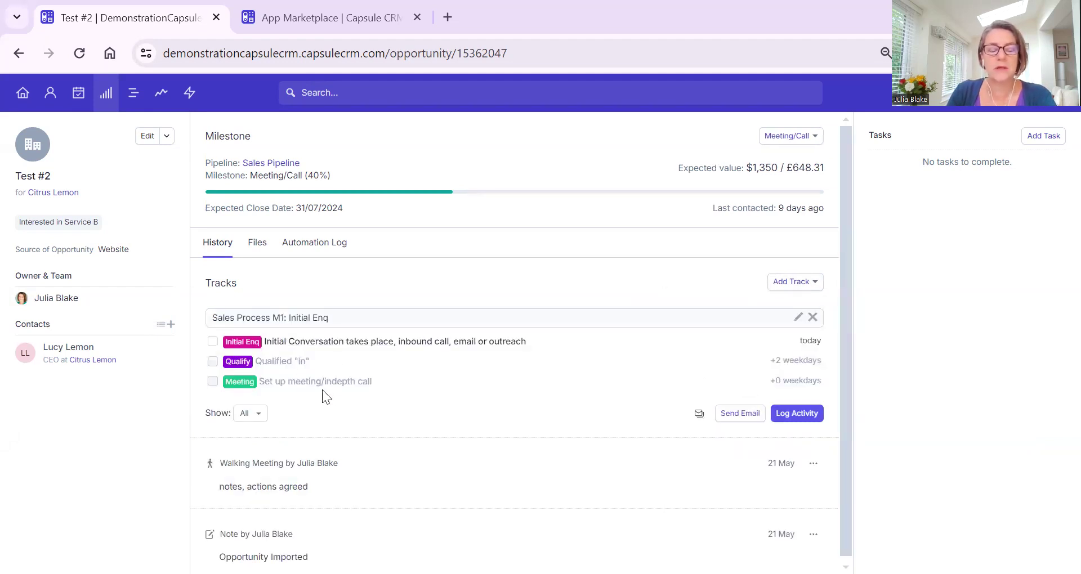
left_click(212, 341)
left_click(213, 361)
left_click(213, 381)
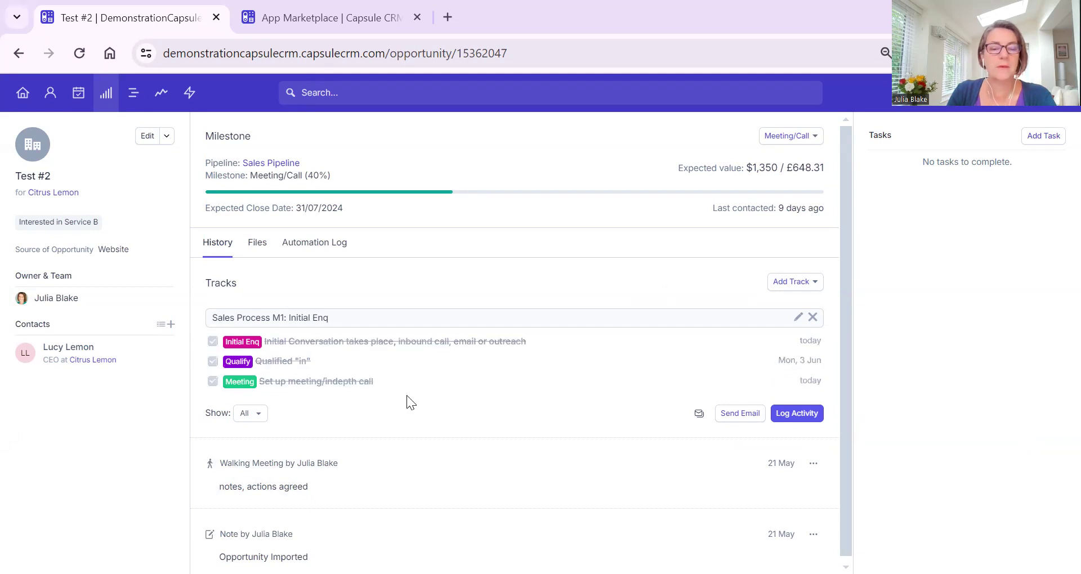
Add the Sales Process M2: Meeting/Call track to the opportunity and view the milestone options
left_click(788, 282)
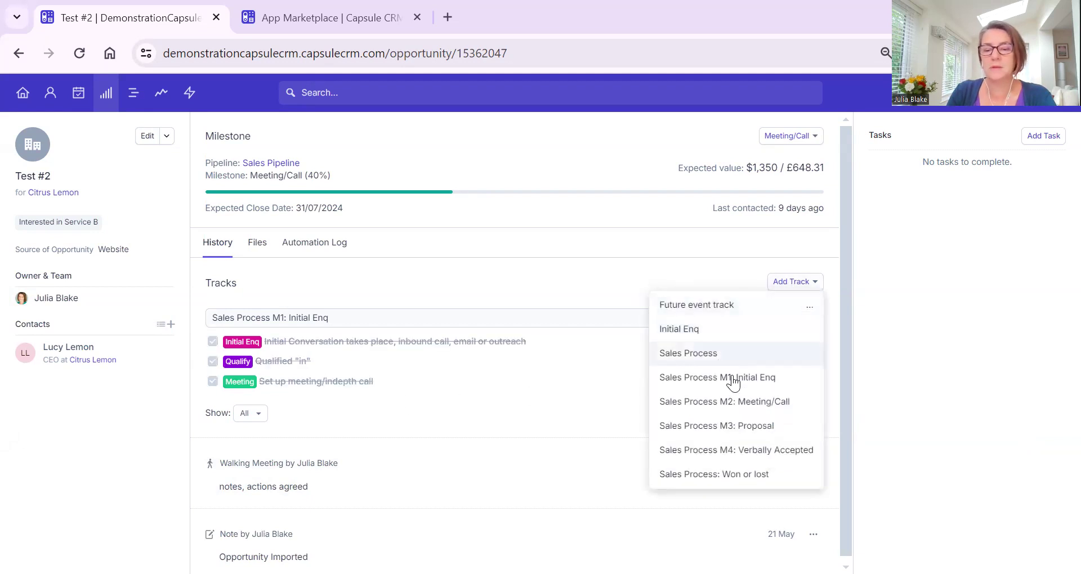
left_click(738, 403)
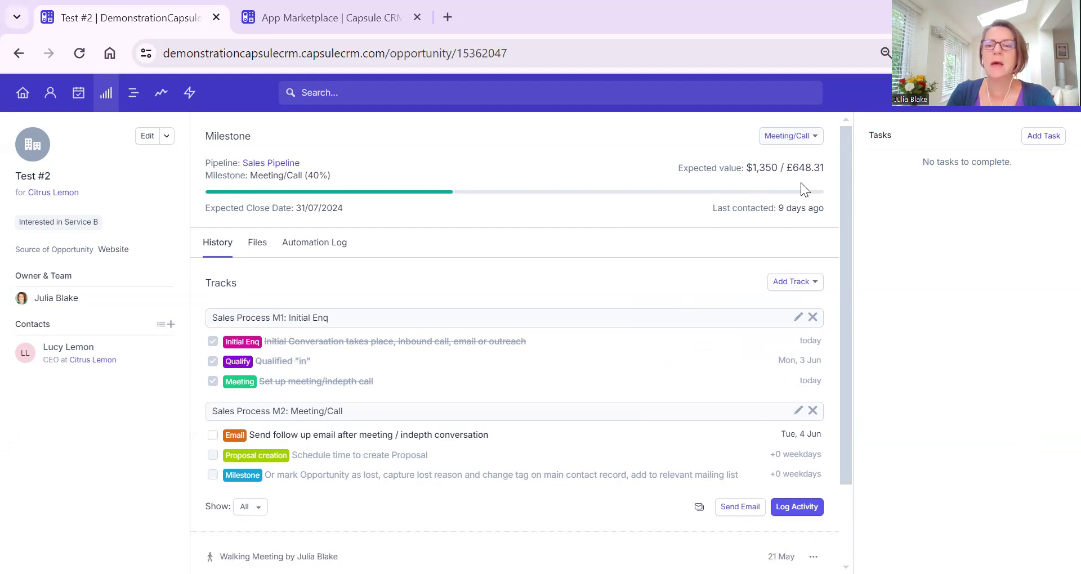
left_click(794, 143)
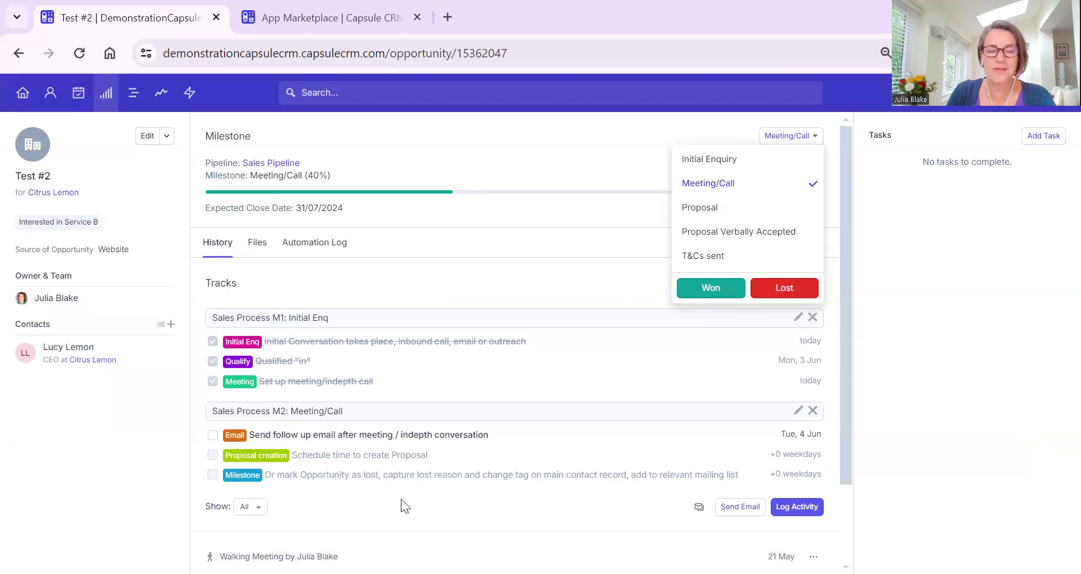
scroll(620, 422, "down", 1)
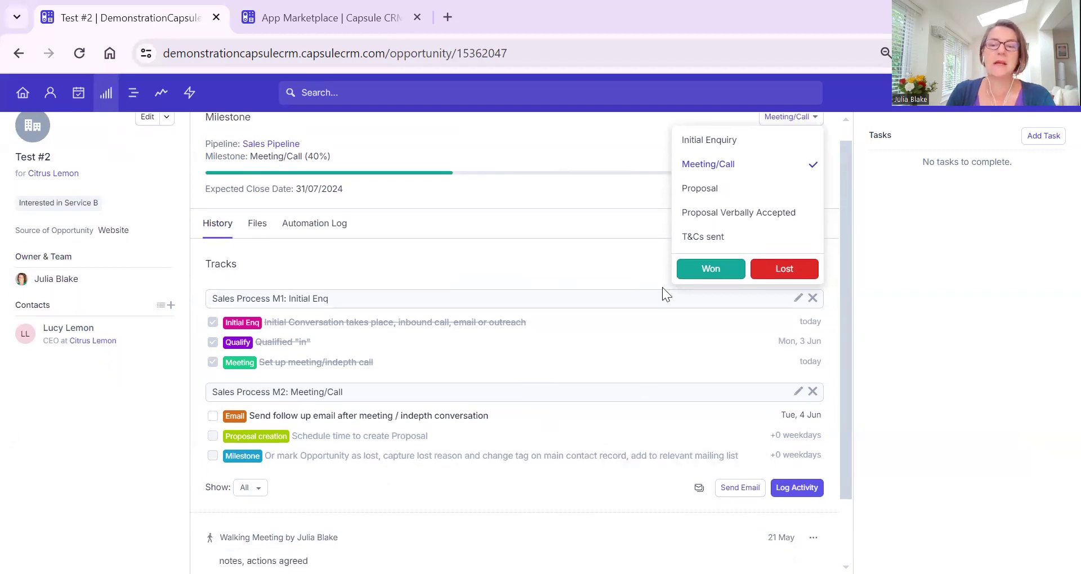